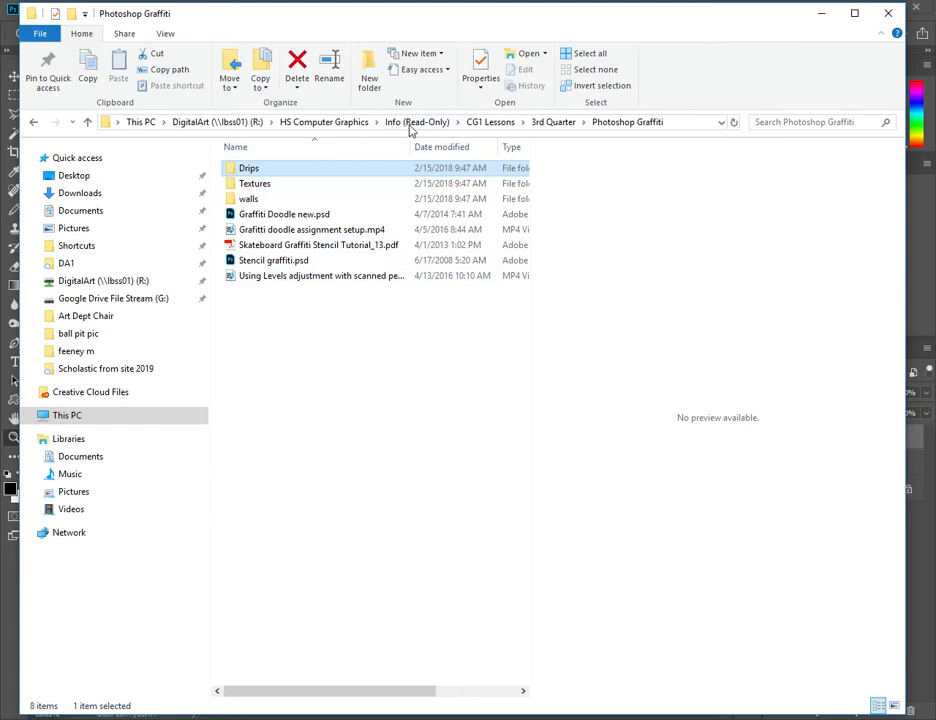
- Browse from the DigitalArt (R:) drive through HS Computer Graphics, Info (Read-Only), CG1 Lessons and 3rd Quarter to the Photoshop Graffiti folder
{"action": "left_click", "coordinate": [325, 122]}
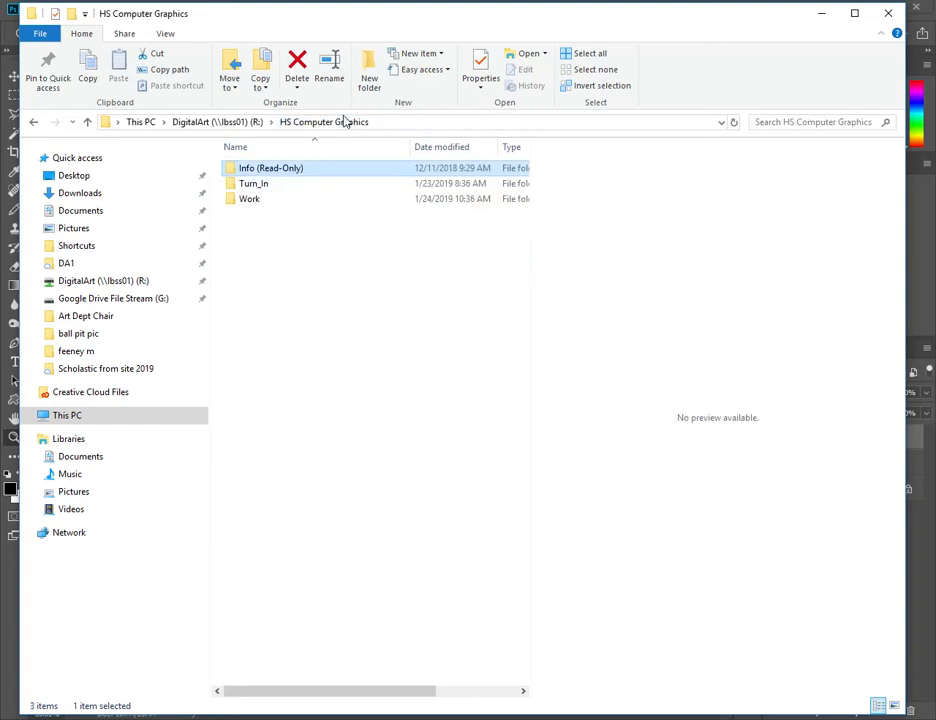
{"action": "left_click", "coordinate": [236, 124]}
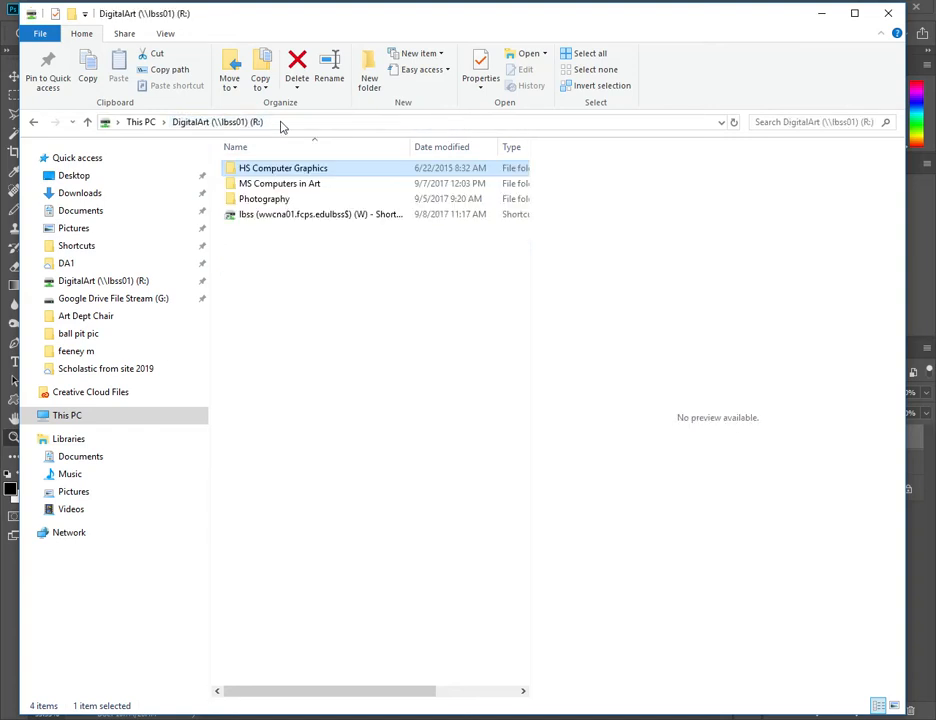
{"action": "double_click", "coordinate": [301, 169]}
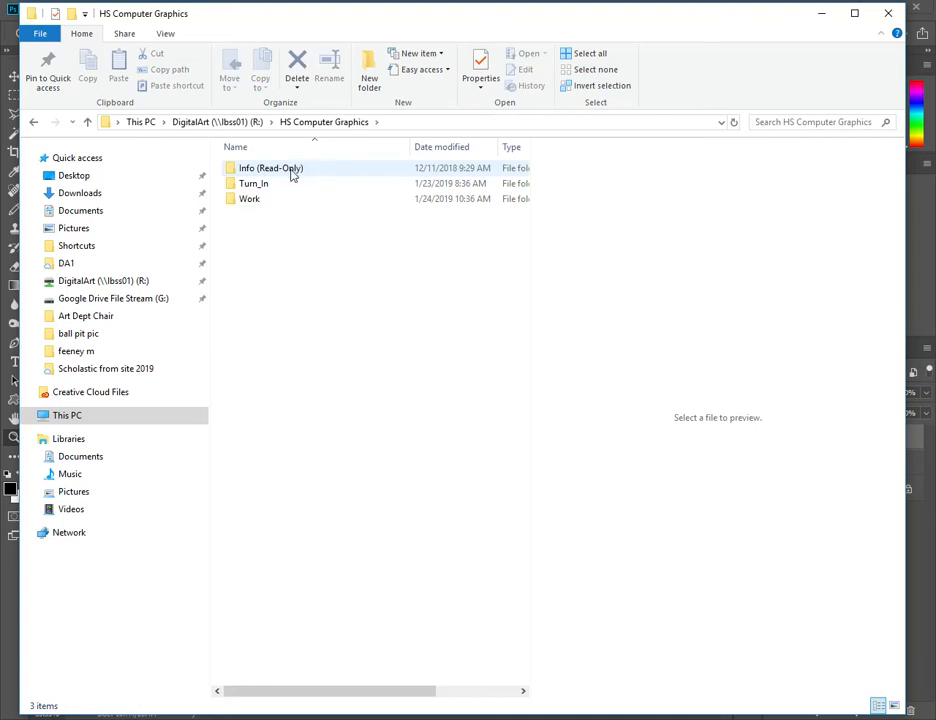
{"action": "double_click", "coordinate": [345, 172]}
{"action": "left_click", "coordinate": [351, 190]}
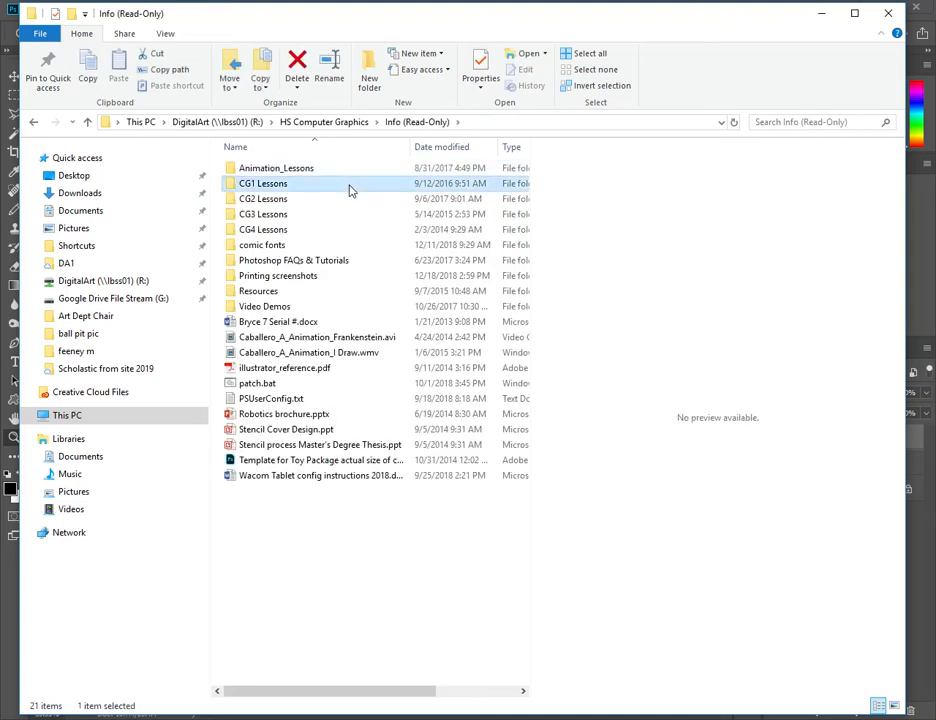
{"action": "double_click", "coordinate": [350, 190]}
{"action": "double_click", "coordinate": [339, 204]}
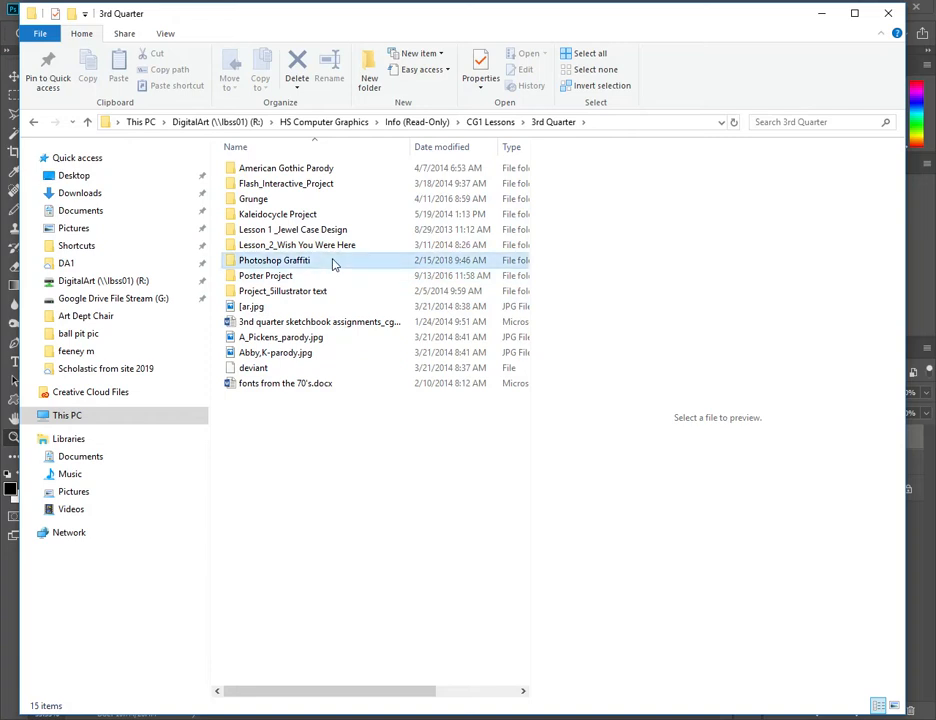
{"action": "double_click", "coordinate": [334, 261]}
- Copy the file Graffiti Doodle new.psd from the Photoshop Graffiti folder
{"action": "left_click", "coordinate": [330, 215]}
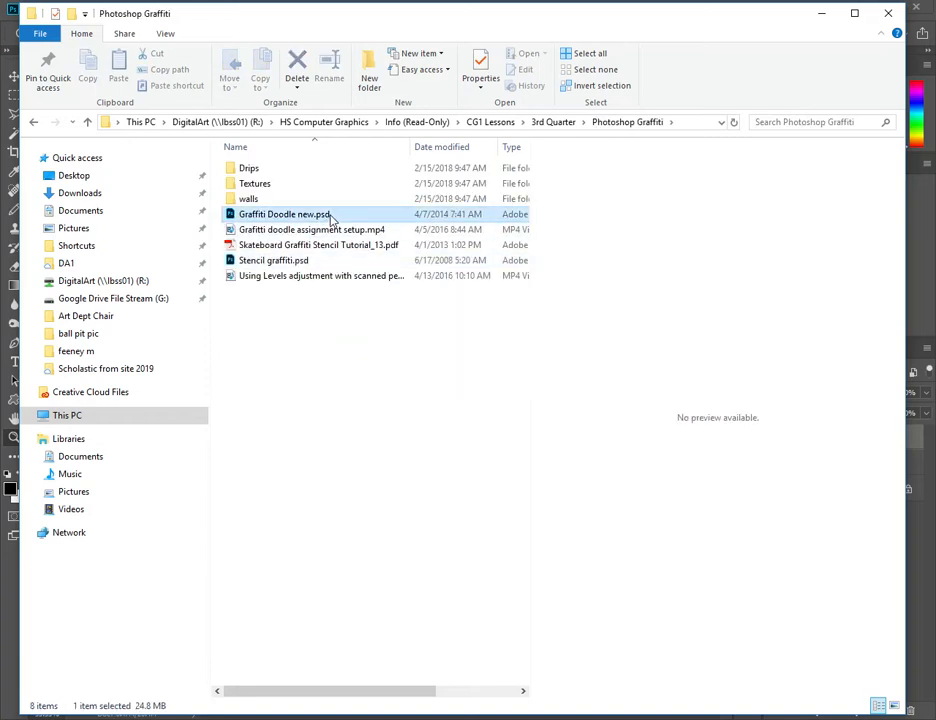
{"action": "right_click", "coordinate": [330, 215]}
{"action": "left_click", "coordinate": [409, 480]}
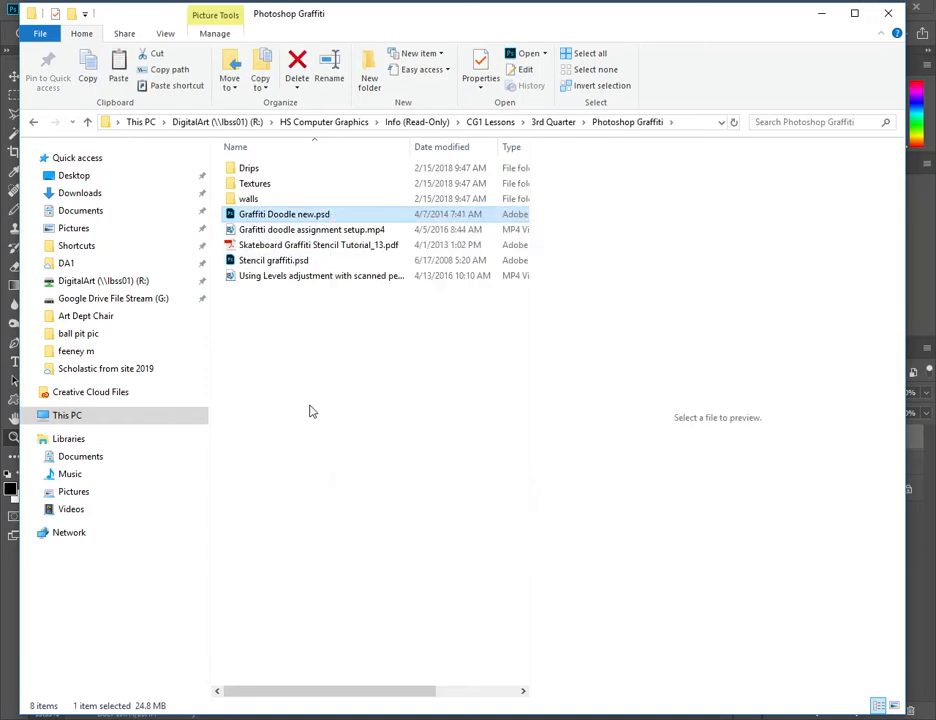
{"action": "left_click", "coordinate": [308, 435]}
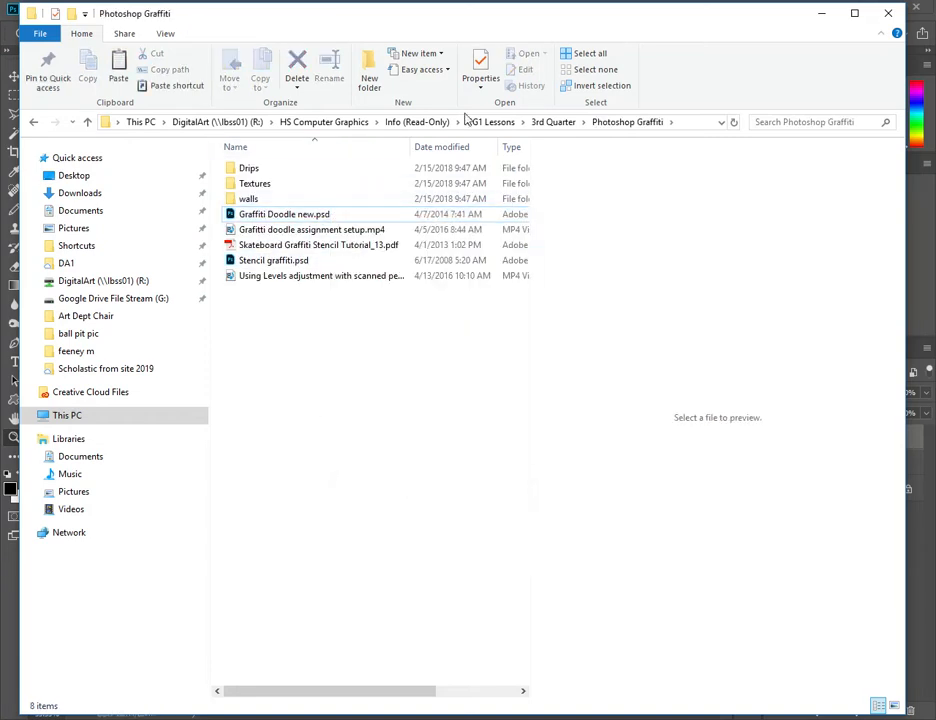
- Switch to Photoshop and move the outlines layer above Layer 2 in Graffiti Doodle outlines.psd
{"action": "left_click", "coordinate": [822, 18]}
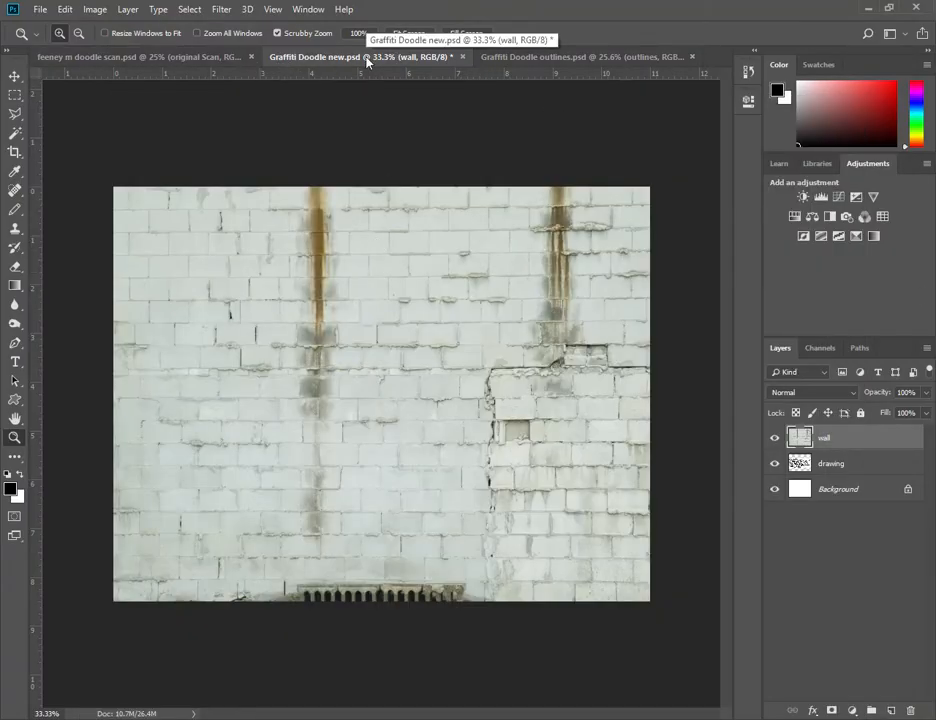
{"action": "left_click", "coordinate": [533, 58]}
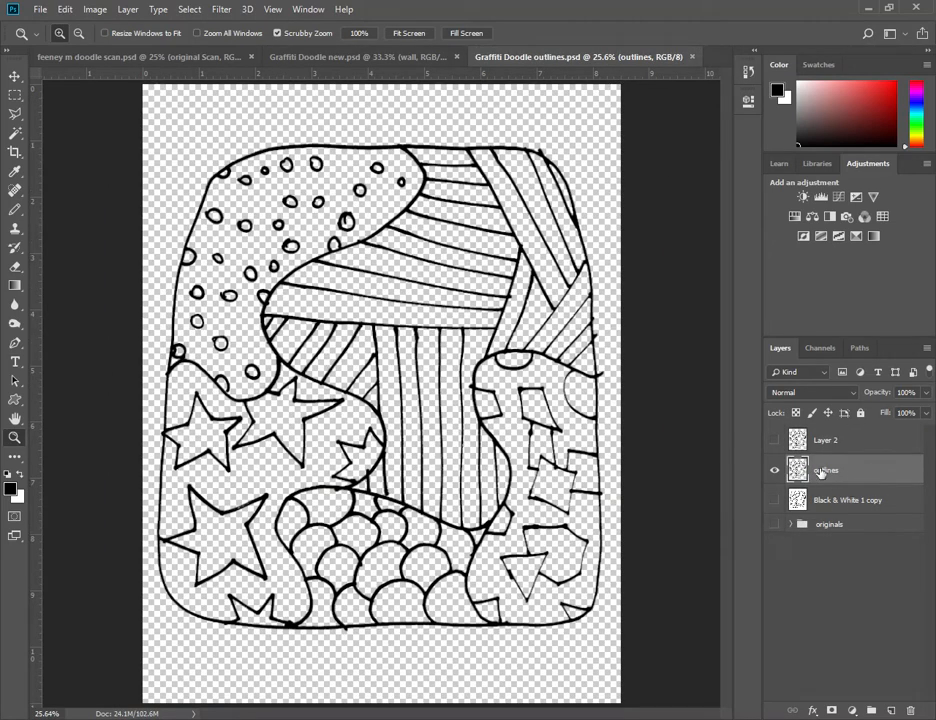
{"action": "left_click_drag", "start_coordinate": [779, 476], "coordinate": [878, 453]}
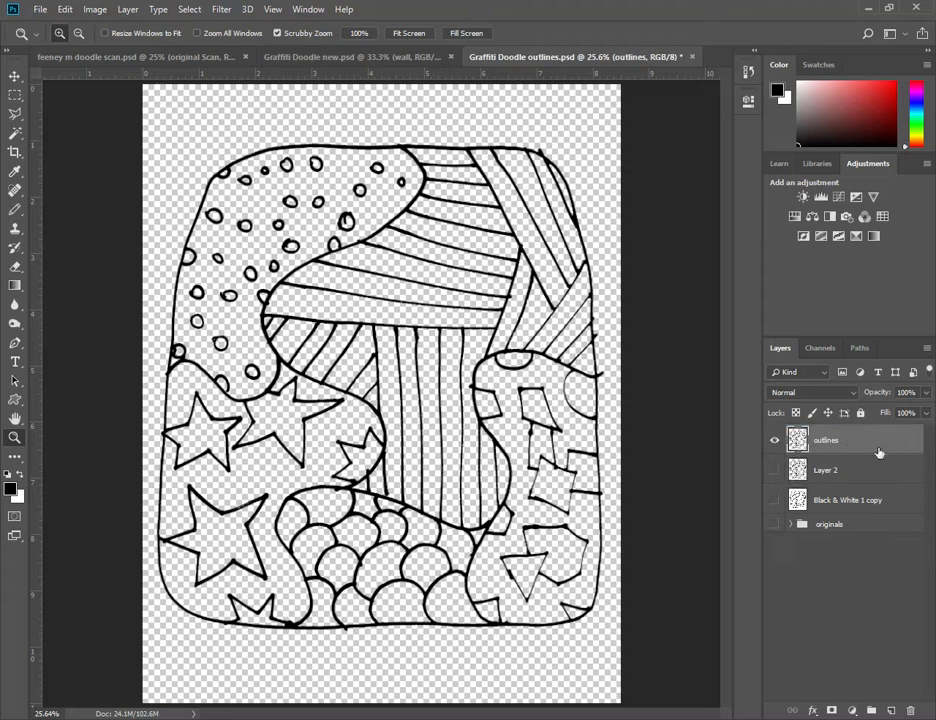
- Examine the outlines, Layer 2 and Black & White 1 copy layers and the originals group by toggling their visibility
{"action": "left_click", "coordinate": [776, 442]}
{"action": "left_click", "coordinate": [776, 442]}
{"action": "left_click", "coordinate": [775, 472]}
{"action": "left_click", "coordinate": [775, 473]}
{"action": "left_click", "coordinate": [775, 501]}
{"action": "left_click", "coordinate": [775, 502]}
{"action": "left_click", "coordinate": [775, 524]}
{"action": "left_click", "coordinate": [790, 524]}
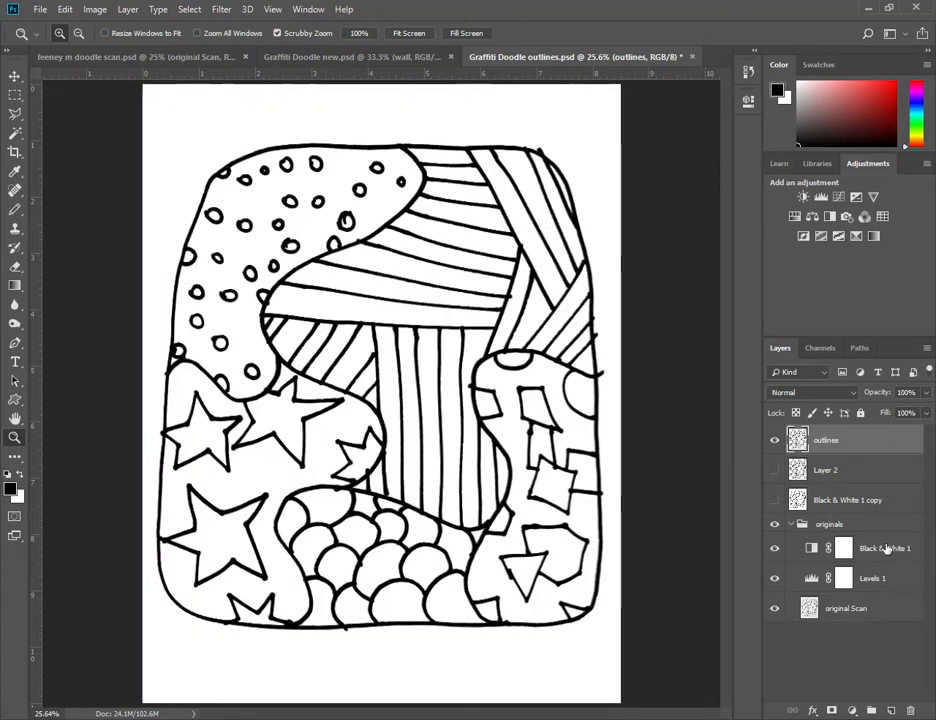
{"action": "left_click", "coordinate": [790, 524]}
{"action": "left_click", "coordinate": [775, 524]}
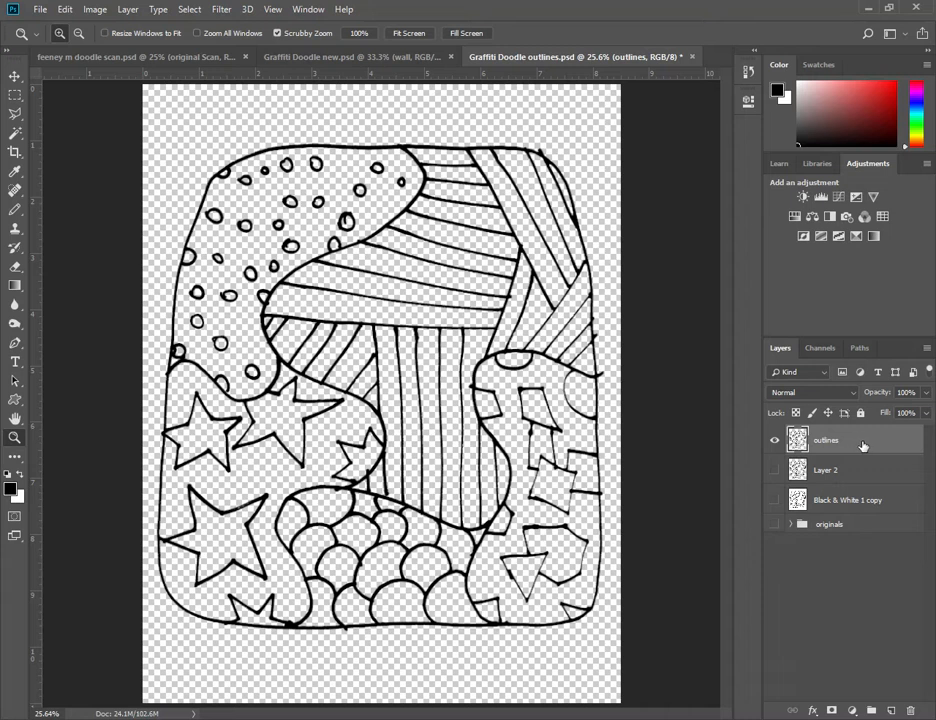
- Try placing the outlines layer in Graffiti Doodle new.psd, and delete the copy
{"action": "mouse_move", "coordinate": [863, 445]}
{"action": "left_mouse_down"}
{"action": "mouse_move", "coordinate": [568, 265]}
{"action": "mouse_move", "coordinate": [400, 123]}
{"action": "mouse_move", "coordinate": [359, 75]}
{"action": "mouse_move", "coordinate": [358, 57]}
{"action": "mouse_move", "coordinate": [432, 159]}
{"action": "mouse_move", "coordinate": [445, 276]}
{"action": "mouse_move", "coordinate": [512, 324]}
{"action": "mouse_move", "coordinate": [382, 35]}
{"action": "mouse_move", "coordinate": [405, 94]}
{"action": "mouse_move", "coordinate": [391, 142]}
{"action": "mouse_move", "coordinate": [276, 185]}
{"action": "mouse_move", "coordinate": [403, 280]}
{"action": "mouse_move", "coordinate": [374, 370]}
{"action": "mouse_move", "coordinate": [393, 378]}
{"action": "mouse_move", "coordinate": [387, 384]}
{"action": "mouse_move", "coordinate": [436, 396]}
{"action": "left_mouse_up"}
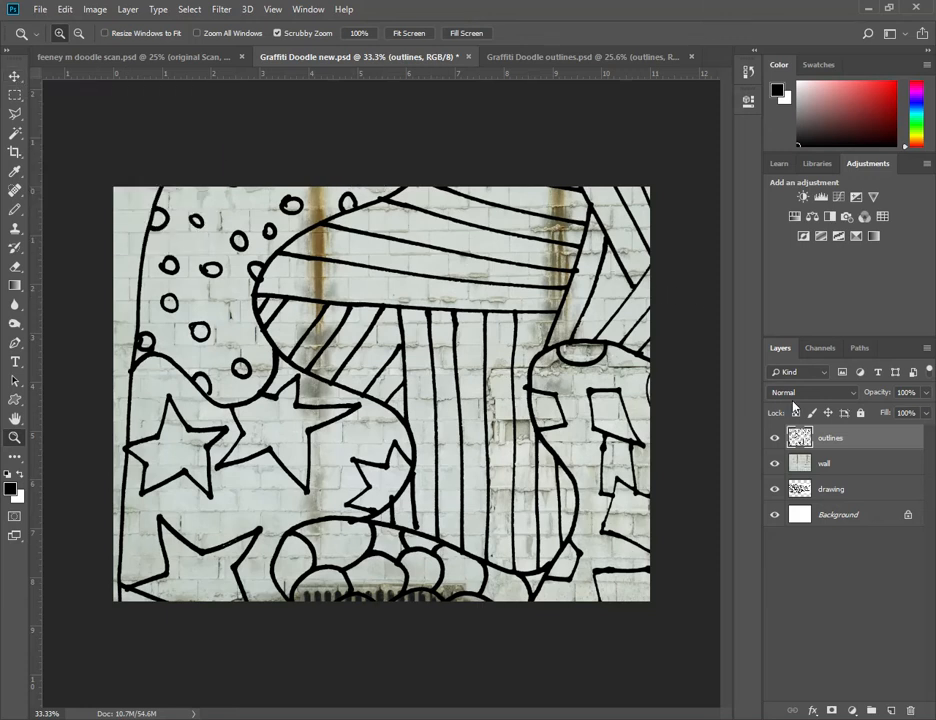
{"action": "left_click_drag", "start_coordinate": [908, 444], "coordinate": [910, 709]}
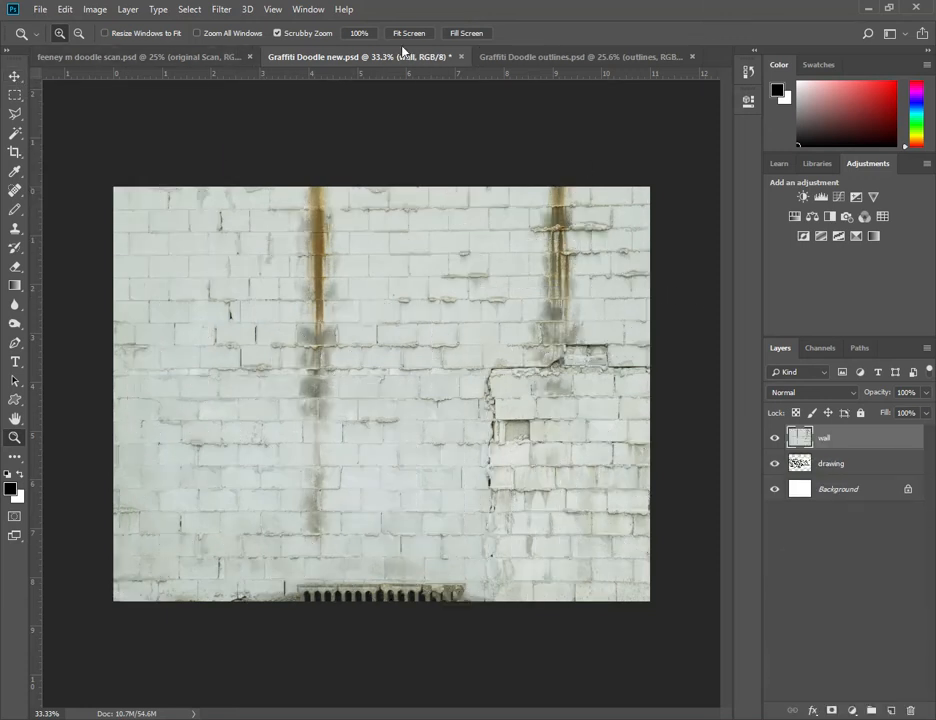
- Set the resolution of Graffiti Doodle new.psd to 300 pixels/inch, keeping Resample on
{"action": "left_click", "coordinate": [95, 9]}
{"action": "left_click", "coordinate": [120, 120]}
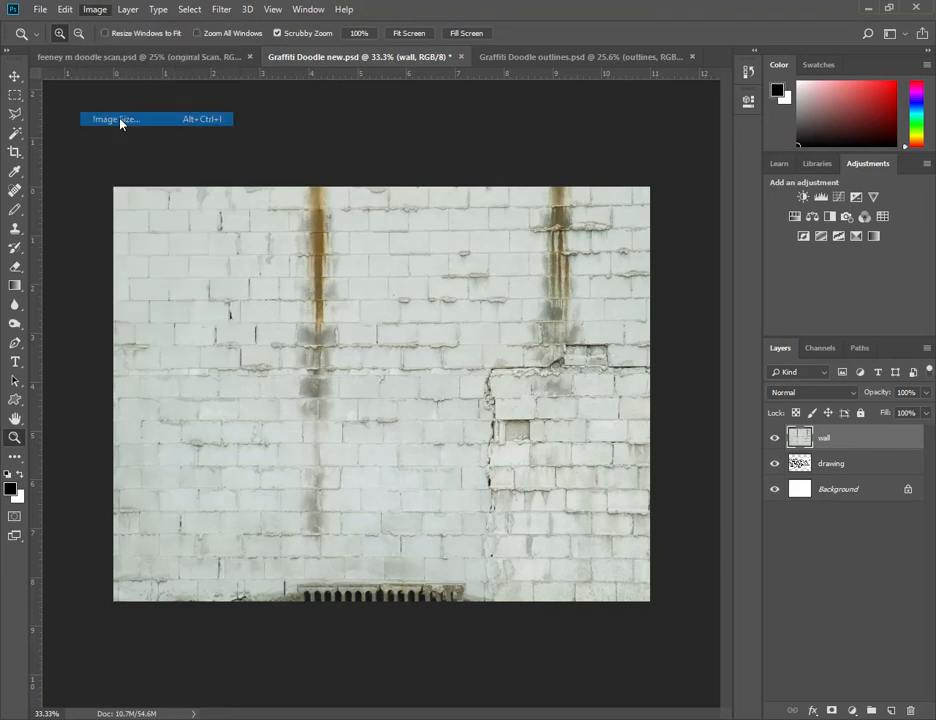
{"action": "left_click_drag", "start_coordinate": [935, 224], "coordinate": [463, 164]}
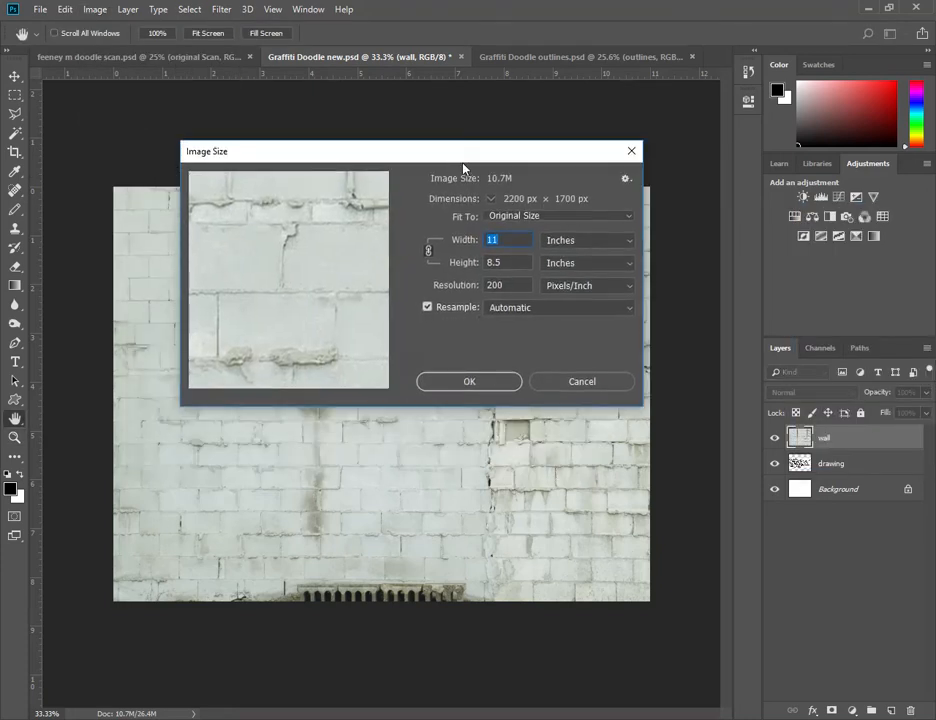
{"action": "double_click", "coordinate": [510, 284]}
{"action": "type", "text": "20"}
{"action": "key", "text": "BackSpace"}
{"action": "key", "text": "BackSpace"}
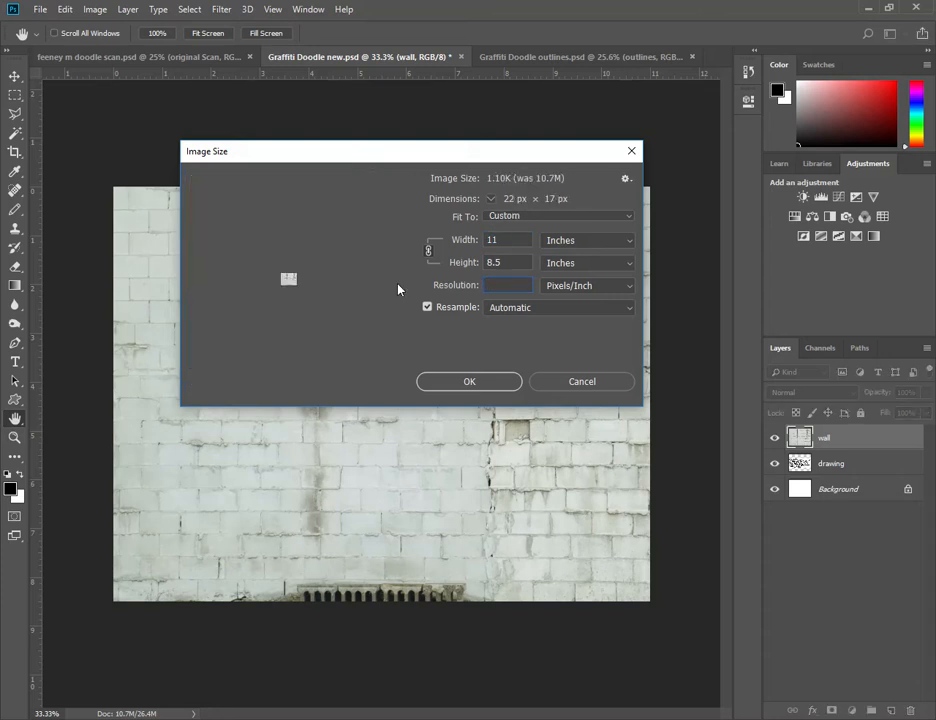
{"action": "type", "text": "300"}
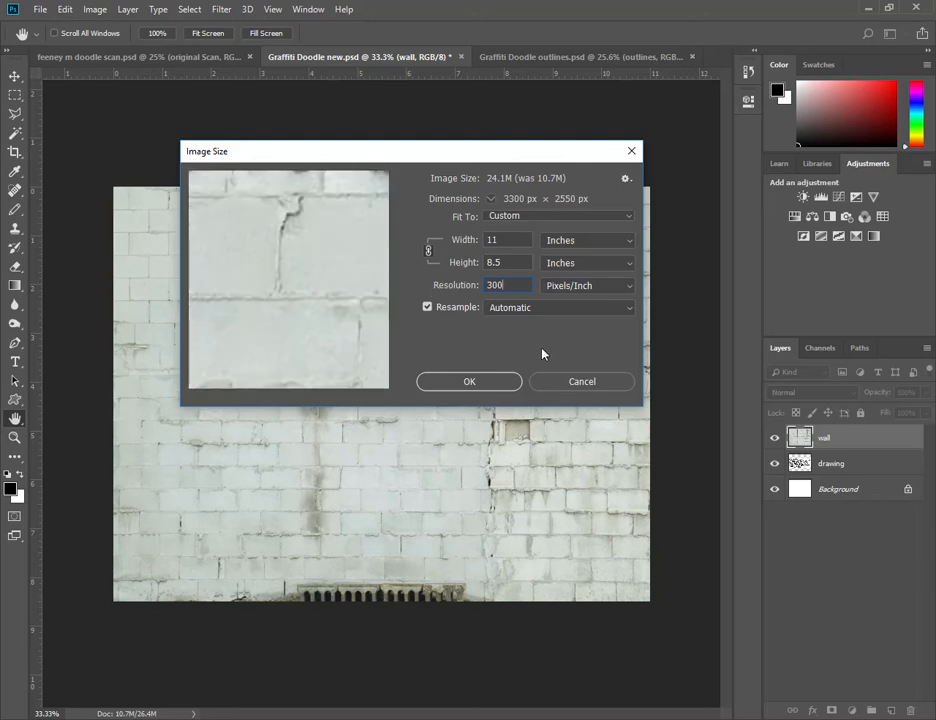
{"action": "left_click", "coordinate": [483, 382]}
{"action": "key", "text": "z"}
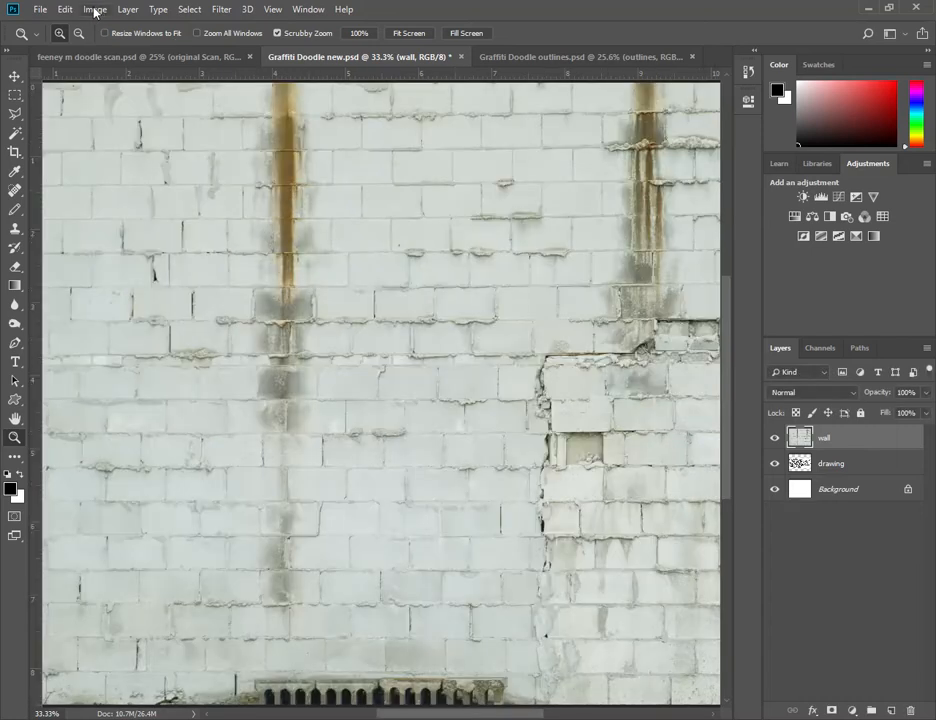
- Check the image size settings of Graffiti Doodle new.psd without changing them
{"action": "left_click", "coordinate": [95, 10]}
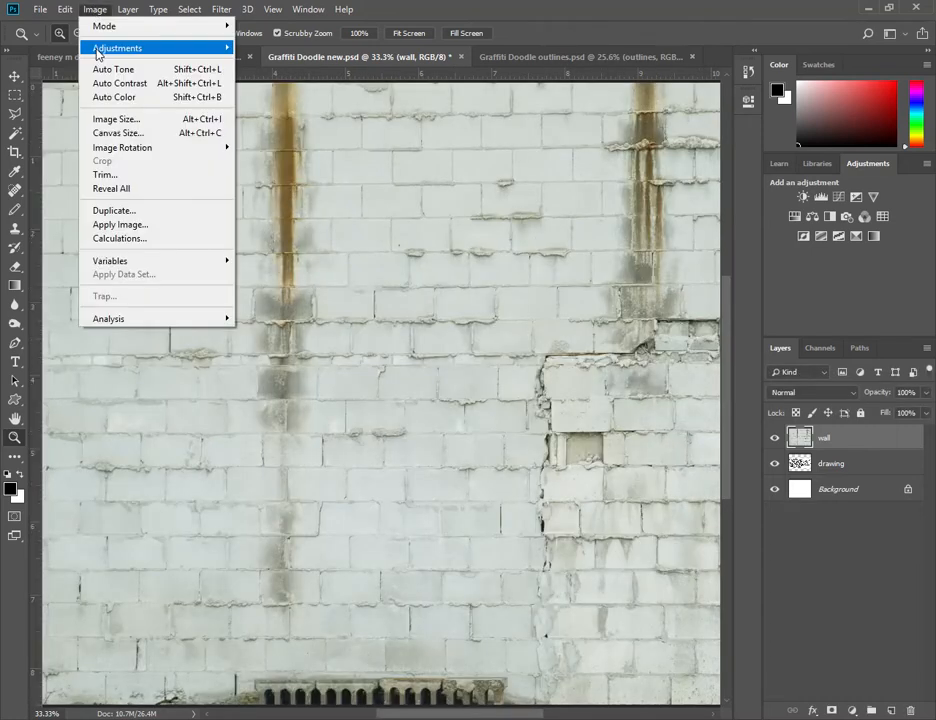
{"action": "left_click", "coordinate": [123, 122]}
{"action": "left_click", "coordinate": [604, 380]}
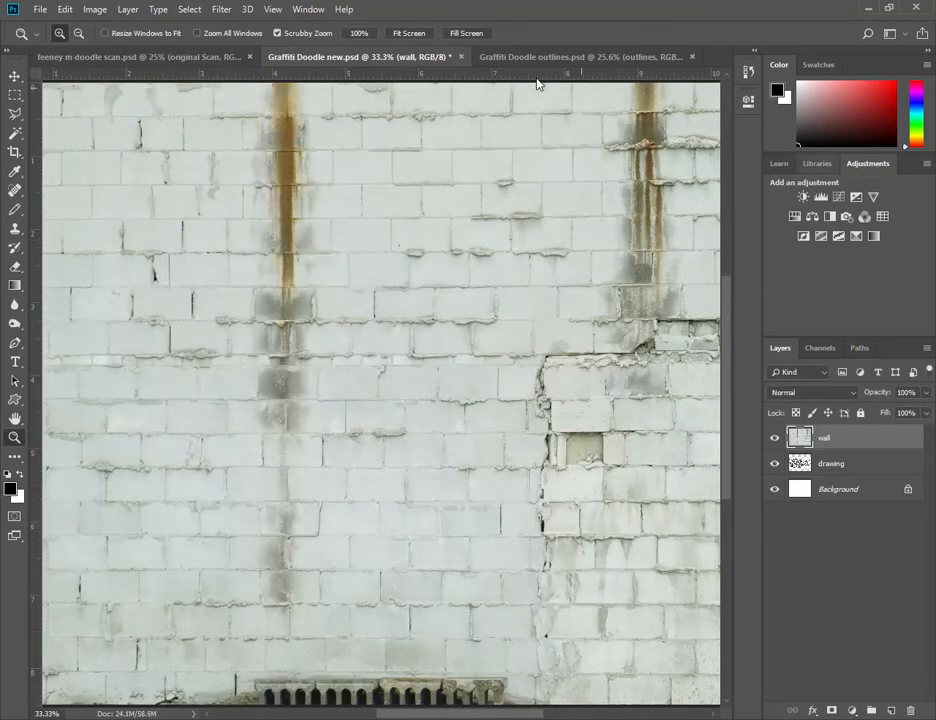
- Copy the outlines layer from Graffiti Doodle outlines.psd onto the wall in Graffiti Doodle new.psd
{"action": "left_click", "coordinate": [550, 57]}
{"action": "mouse_move", "coordinate": [858, 430]}
{"action": "left_mouse_down"}
{"action": "mouse_move", "coordinate": [810, 451]}
{"action": "mouse_move", "coordinate": [420, 38]}
{"action": "mouse_move", "coordinate": [360, 48]}
{"action": "mouse_move", "coordinate": [383, 58]}
{"action": "mouse_move", "coordinate": [359, 211]}
{"action": "mouse_move", "coordinate": [363, 403]}
{"action": "left_mouse_up"}
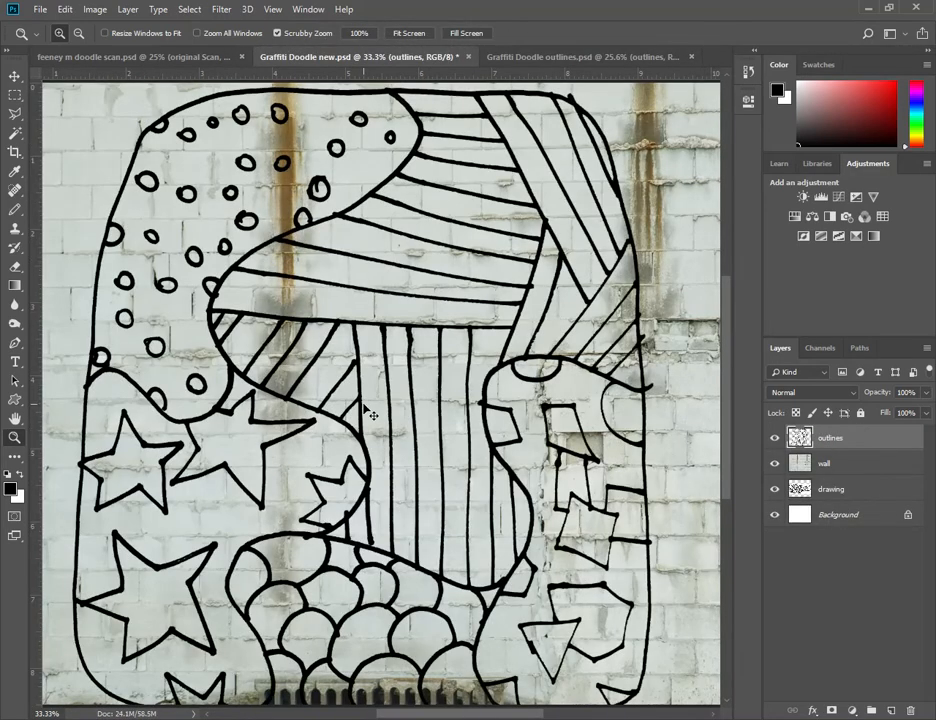
{"action": "key", "text": "ctrl+0"}
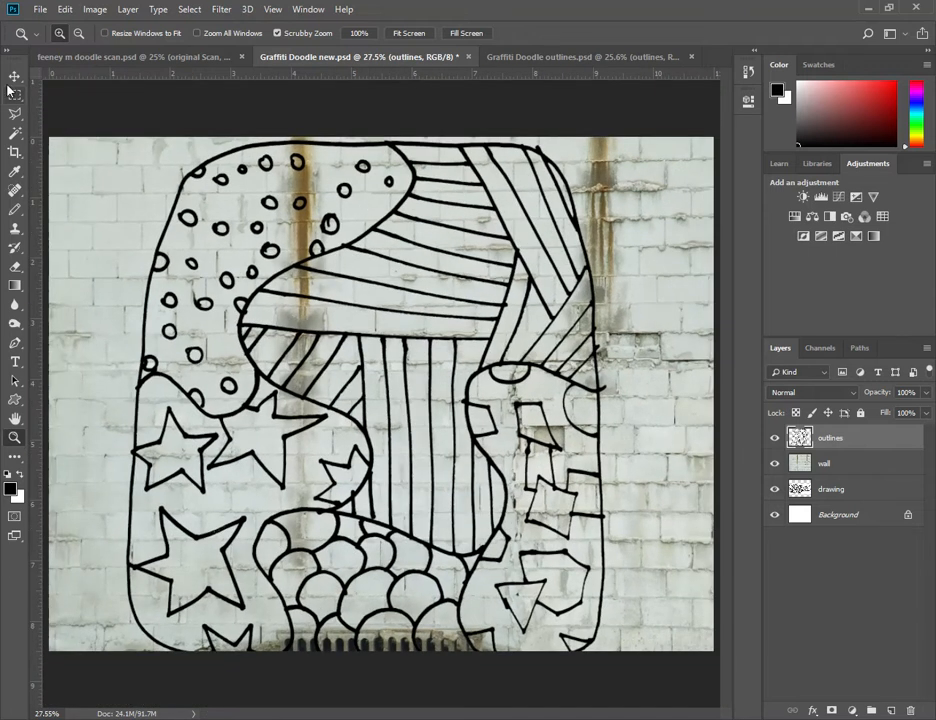
- With Auto-Select off and Show Transform Controls on, rotate the outlines layer 90° counterclockwise and shrink it to fit inside the wall
{"action": "left_click", "coordinate": [14, 76]}
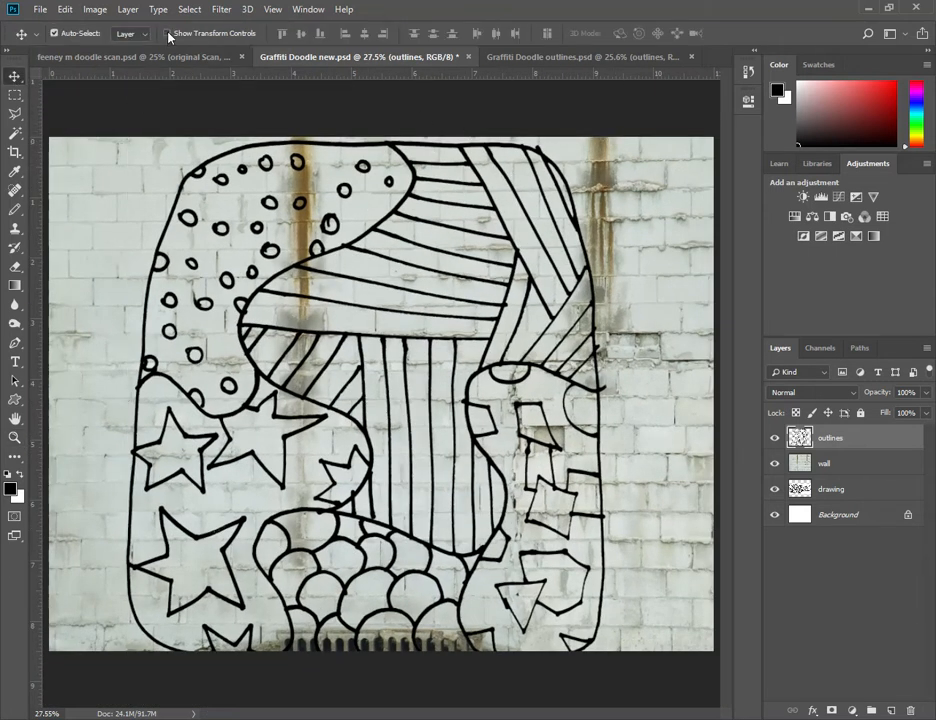
{"action": "left_click", "coordinate": [62, 33]}
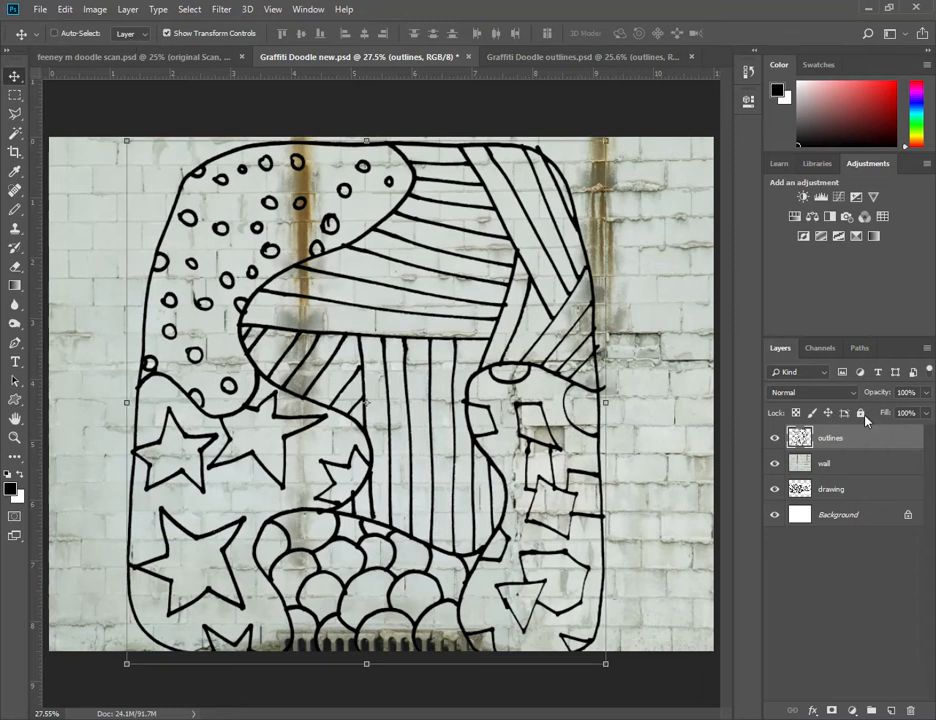
{"action": "left_click_drag", "start_coordinate": [618, 132], "coordinate": [118, 172]}
{"action": "mouse_move", "coordinate": [612, 146]}
{"action": "left_mouse_down"}
{"action": "mouse_move", "coordinate": [533, 184]}
{"action": "mouse_move", "coordinate": [602, 161]}
{"action": "left_mouse_up"}
{"action": "key", "text": "Return"}
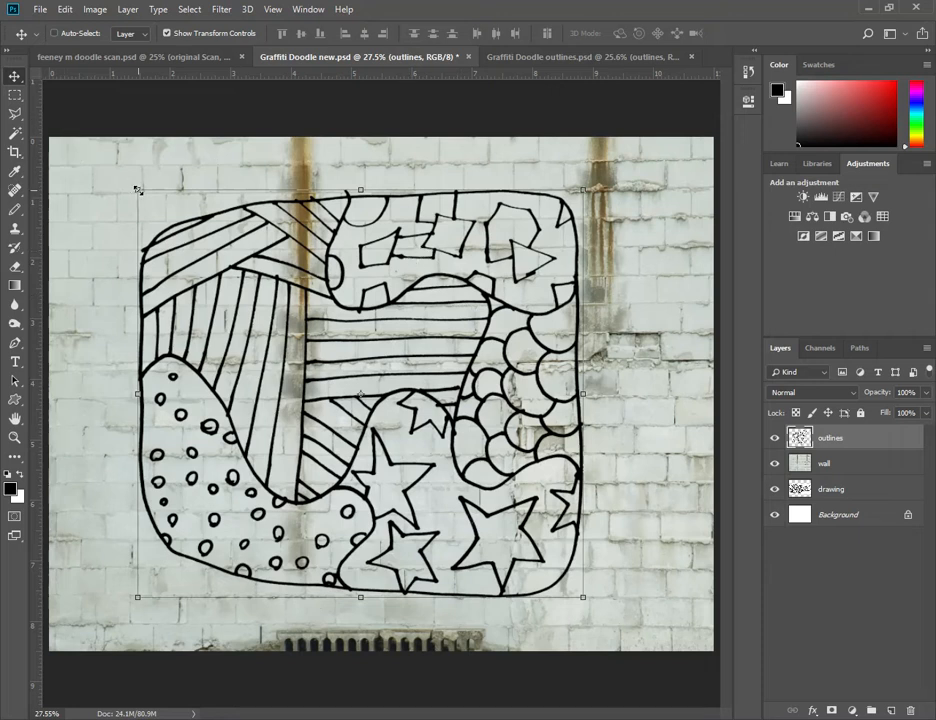
- Distort the outlines layer by pulling its two left corners outward, apply the transform, and move the drawing toward the wall's center
{"action": "left_click_drag", "start_coordinate": [137, 189], "coordinate": [117, 170]}
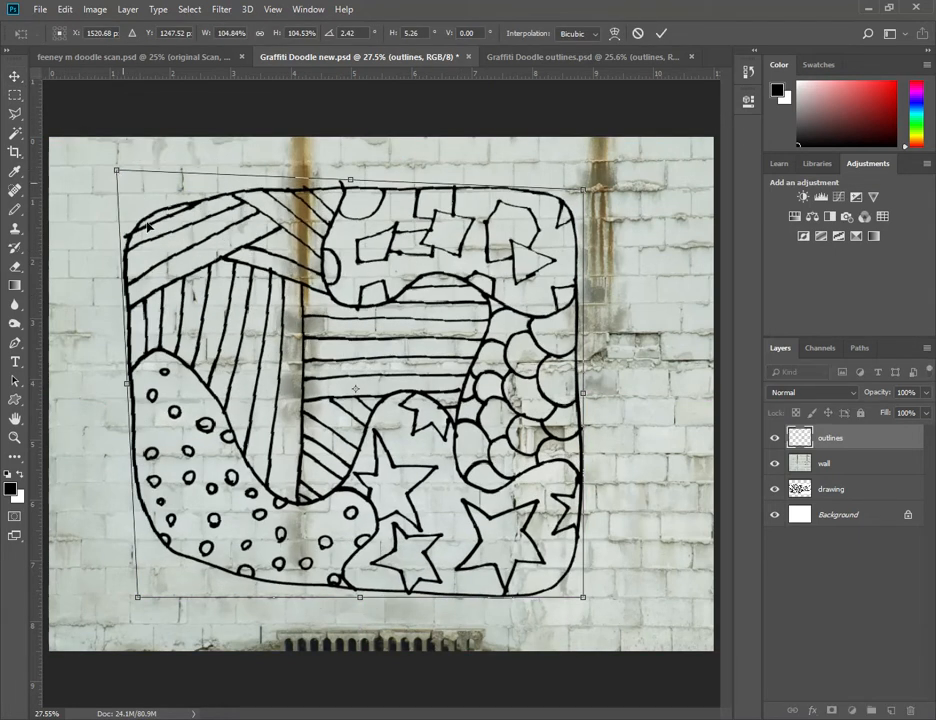
{"action": "left_click_drag", "start_coordinate": [137, 599], "coordinate": [105, 635]}
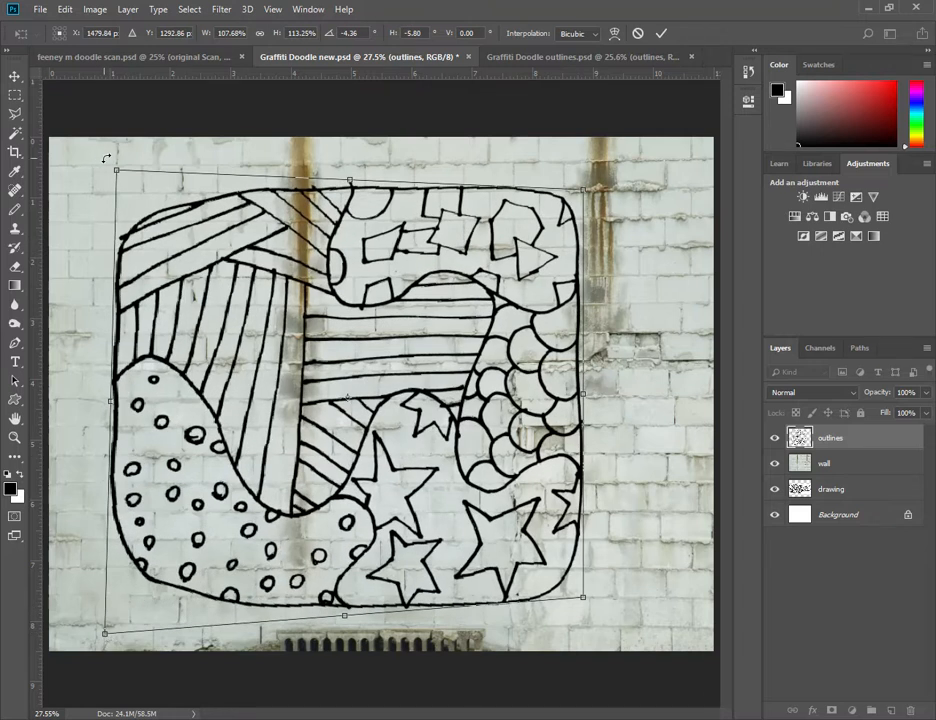
{"action": "left_click_drag", "start_coordinate": [116, 173], "coordinate": [112, 160]}
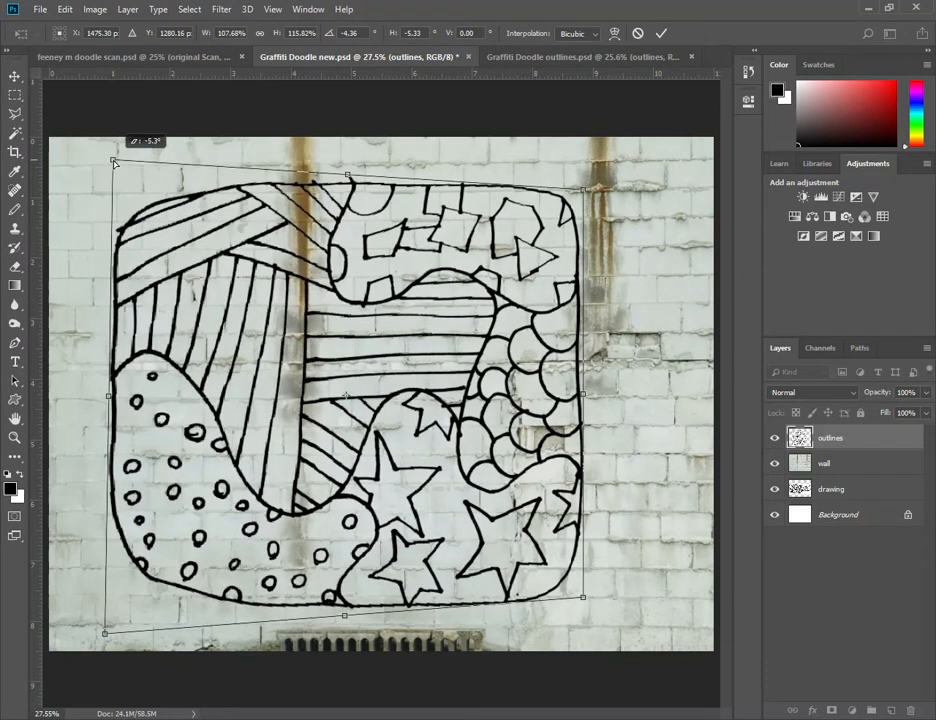
{"action": "left_click", "coordinate": [66, 10]}
{"action": "mouse_move", "coordinate": [110, 330]}
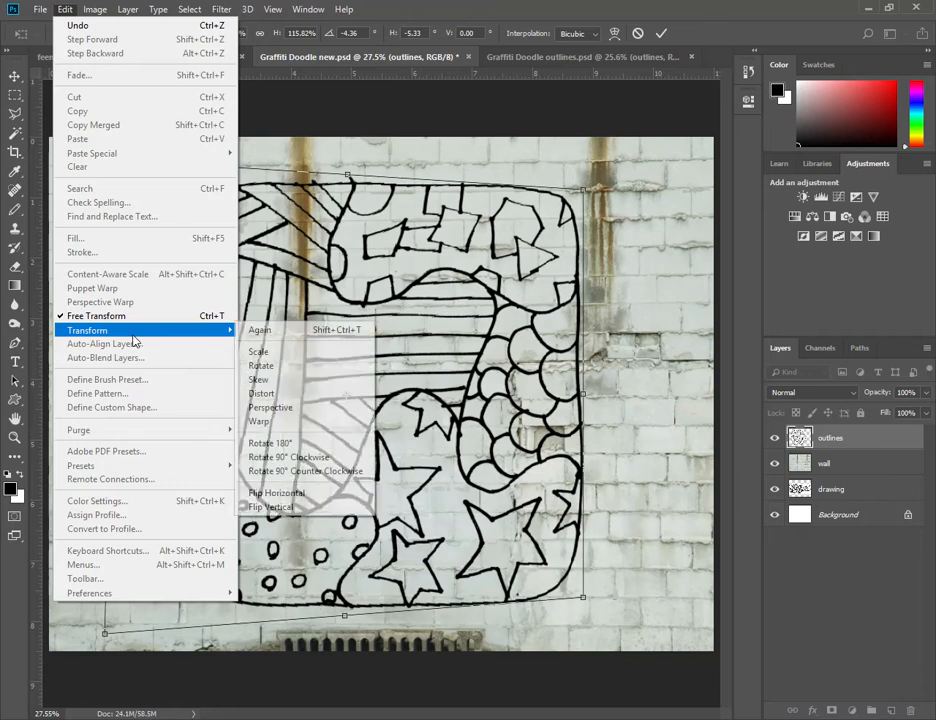
{"action": "left_click", "coordinate": [658, 40]}
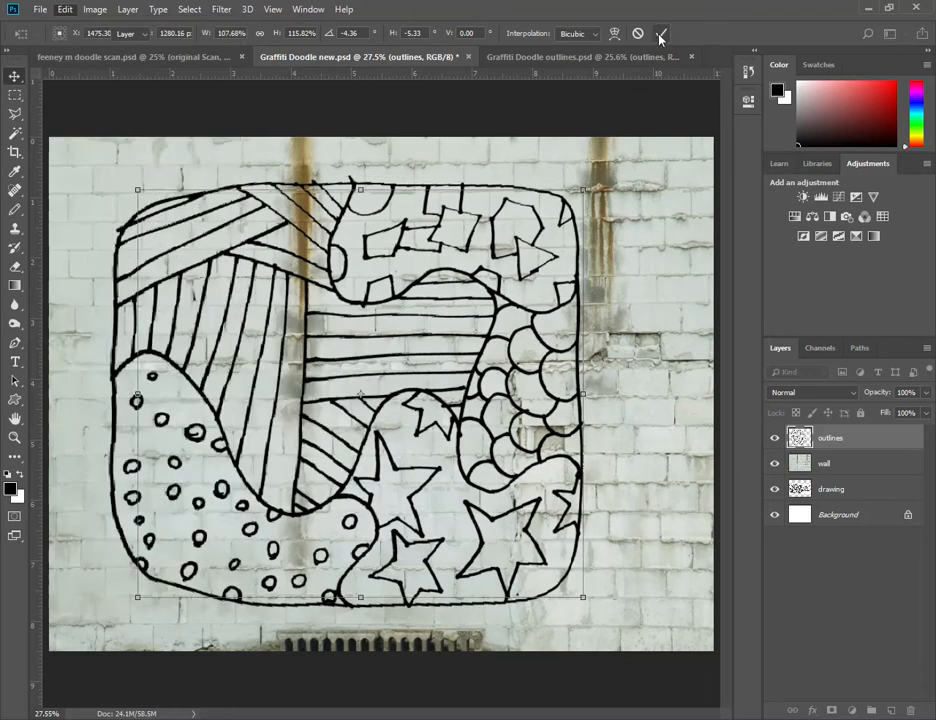
{"action": "left_click", "coordinate": [661, 33]}
{"action": "left_click_drag", "start_coordinate": [409, 306], "coordinate": [445, 293]}
- Delete the old drawing layer and move the outlines layer directly below the wall layer
{"action": "left_click", "coordinate": [774, 464]}
{"action": "left_click", "coordinate": [774, 464]}
{"action": "left_click", "coordinate": [842, 487]}
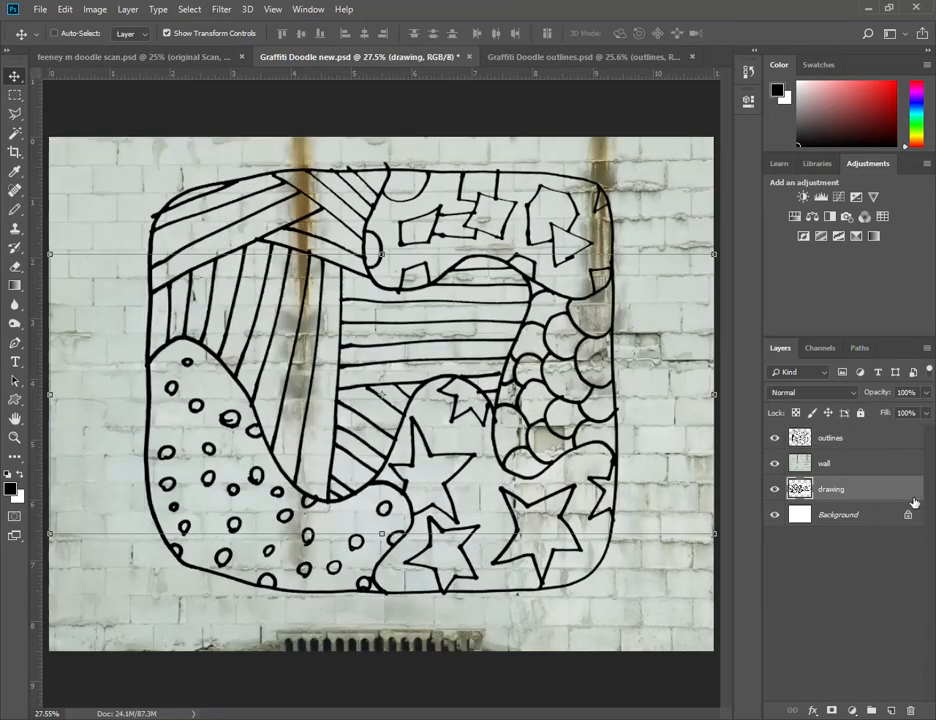
{"action": "left_click_drag", "start_coordinate": [877, 489], "coordinate": [912, 711]}
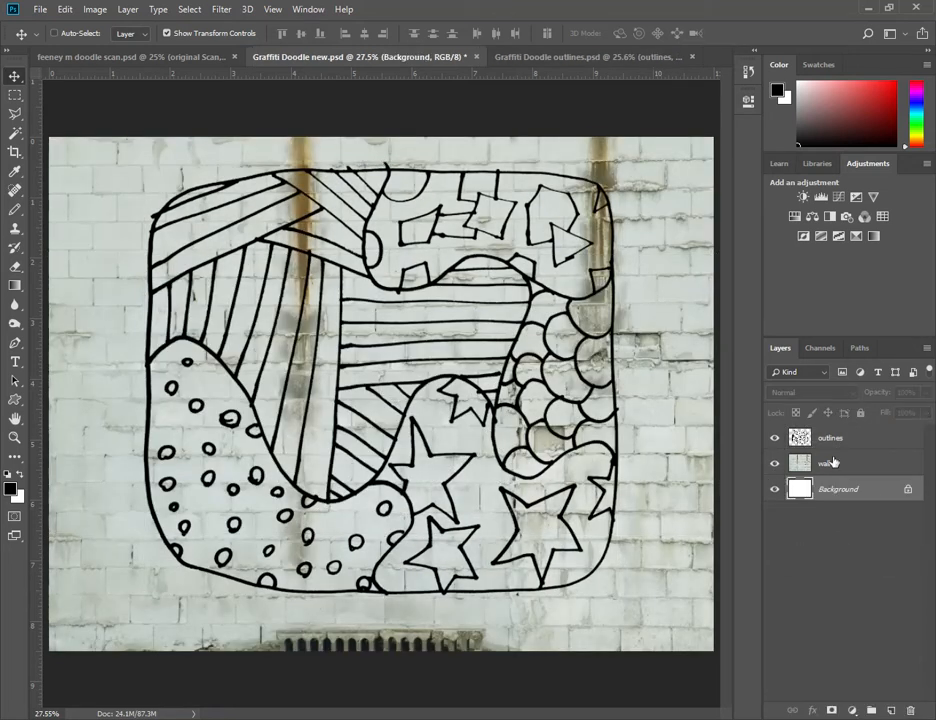
{"action": "left_click_drag", "start_coordinate": [886, 440], "coordinate": [888, 470]}
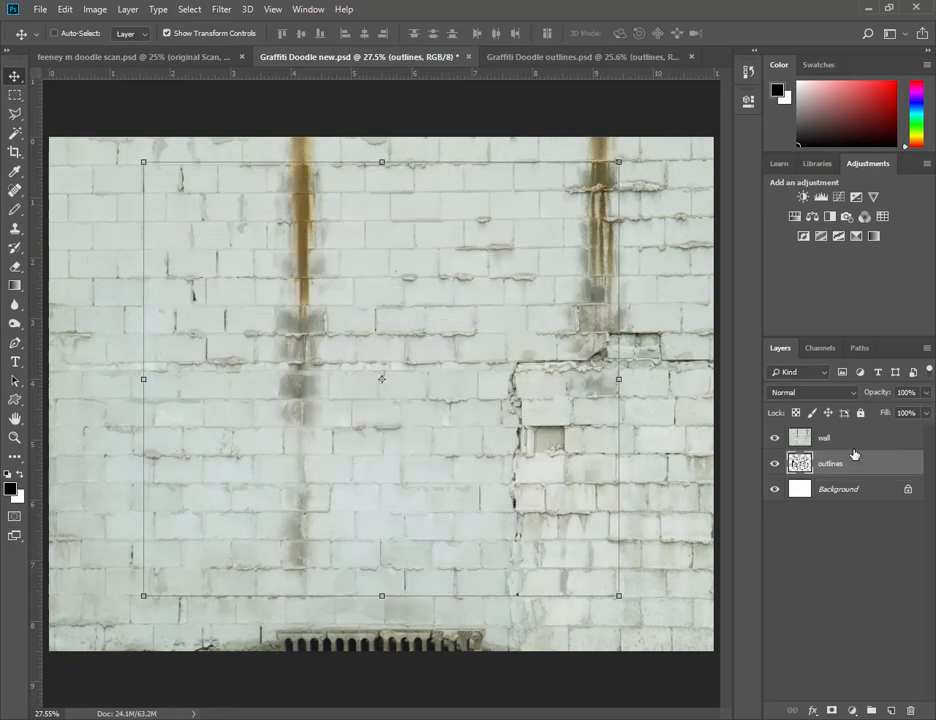
- Hide the wall and Background layers and fully lock the outlines layer
{"action": "left_click", "coordinate": [776, 439]}
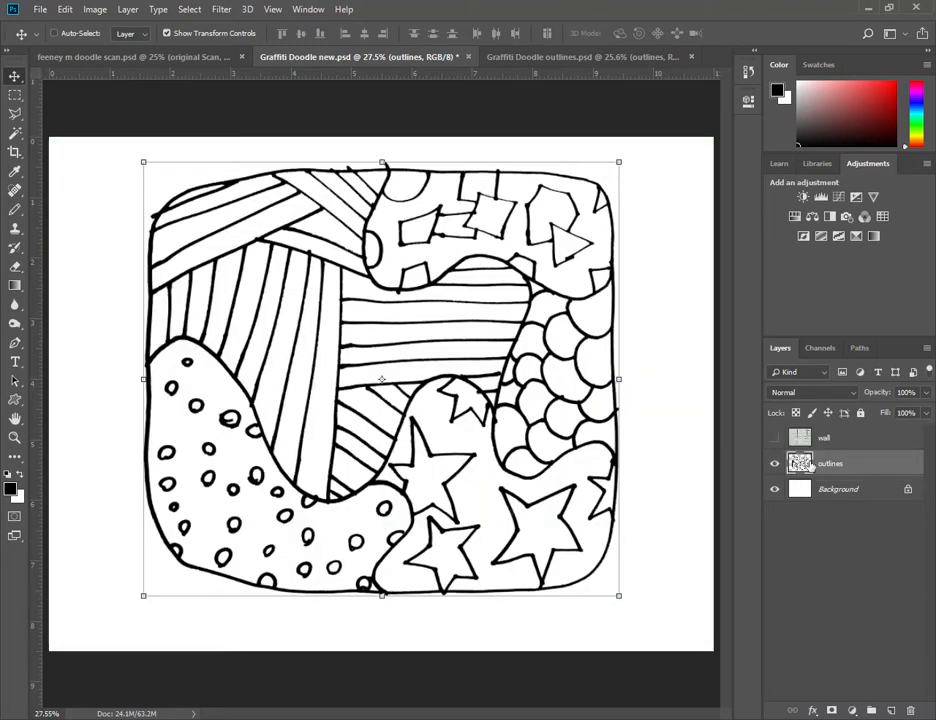
{"action": "left_click", "coordinate": [774, 489]}
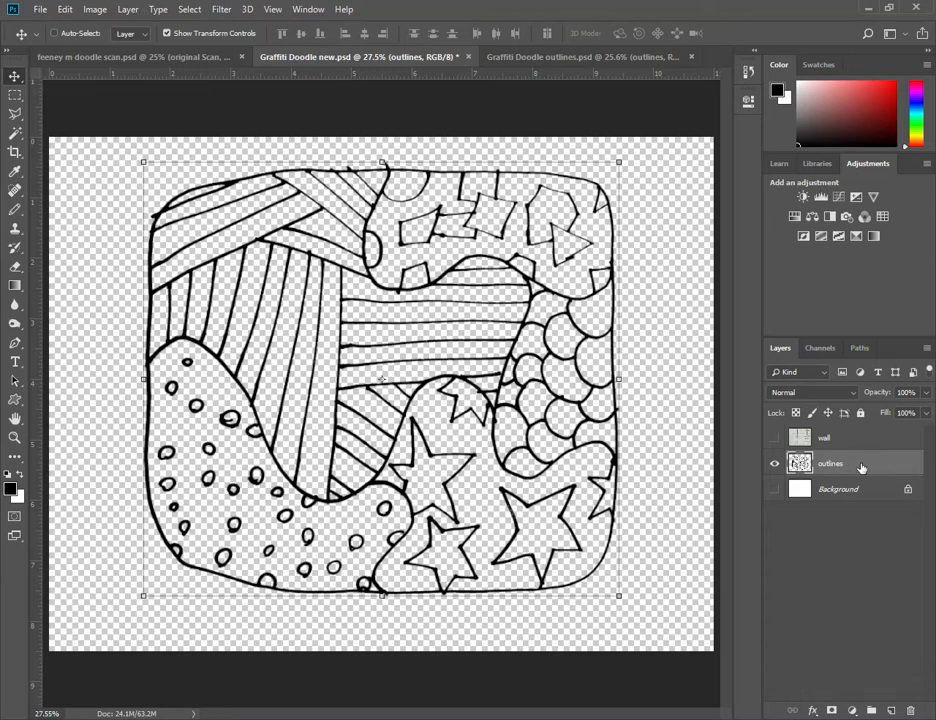
{"action": "left_click", "coordinate": [861, 413]}
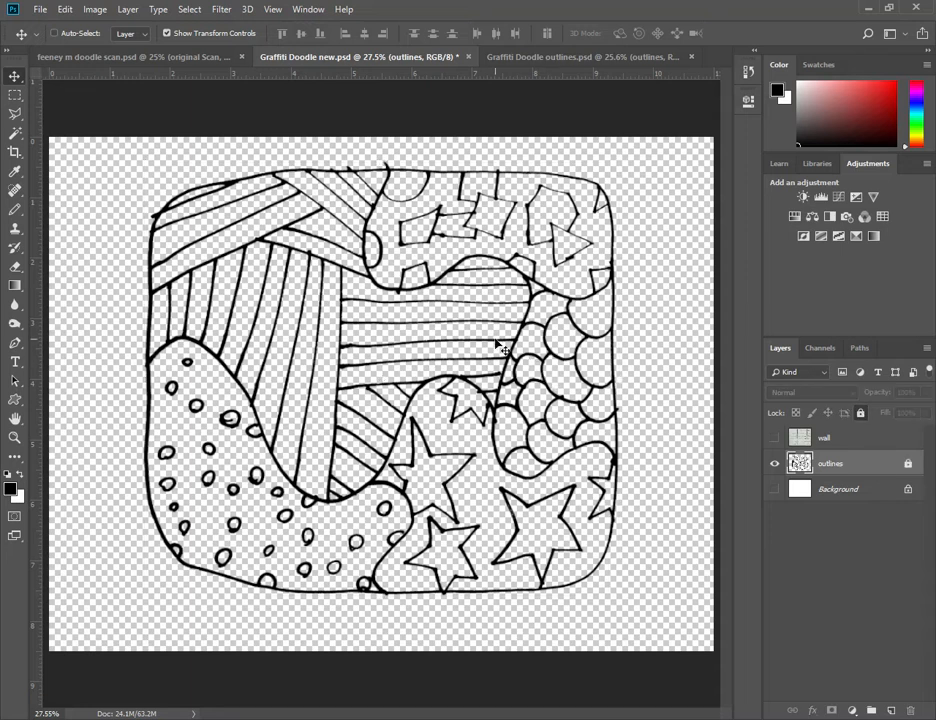
- Duplicate the locked outlines layer, unlock the copy, and place it below the hidden original
{"action": "right_click", "coordinate": [853, 466]}
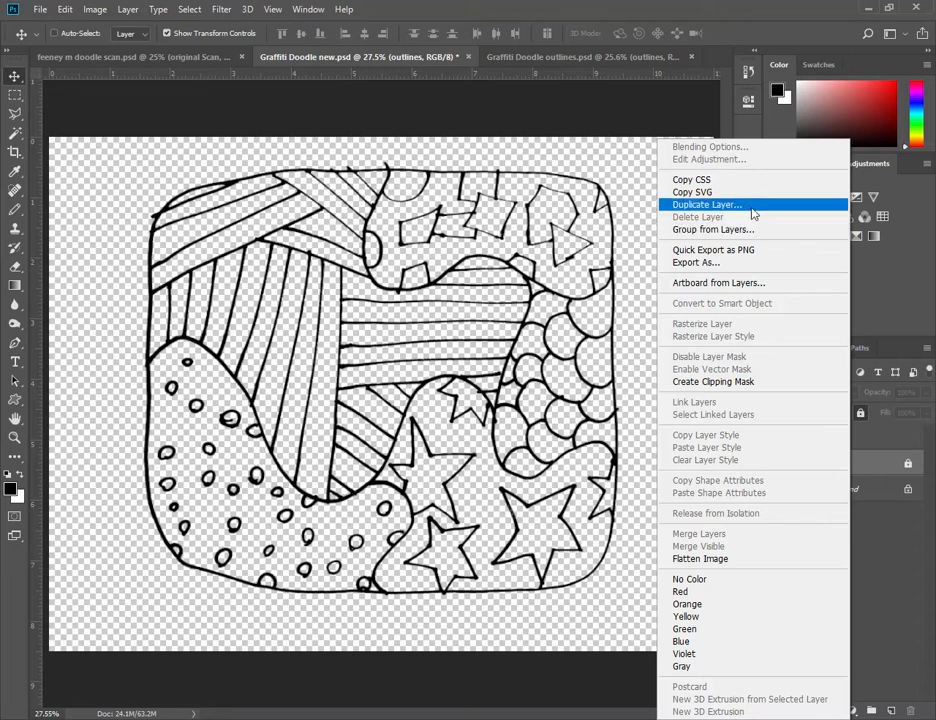
{"action": "left_click", "coordinate": [753, 205]}
{"action": "key", "text": "Return"}
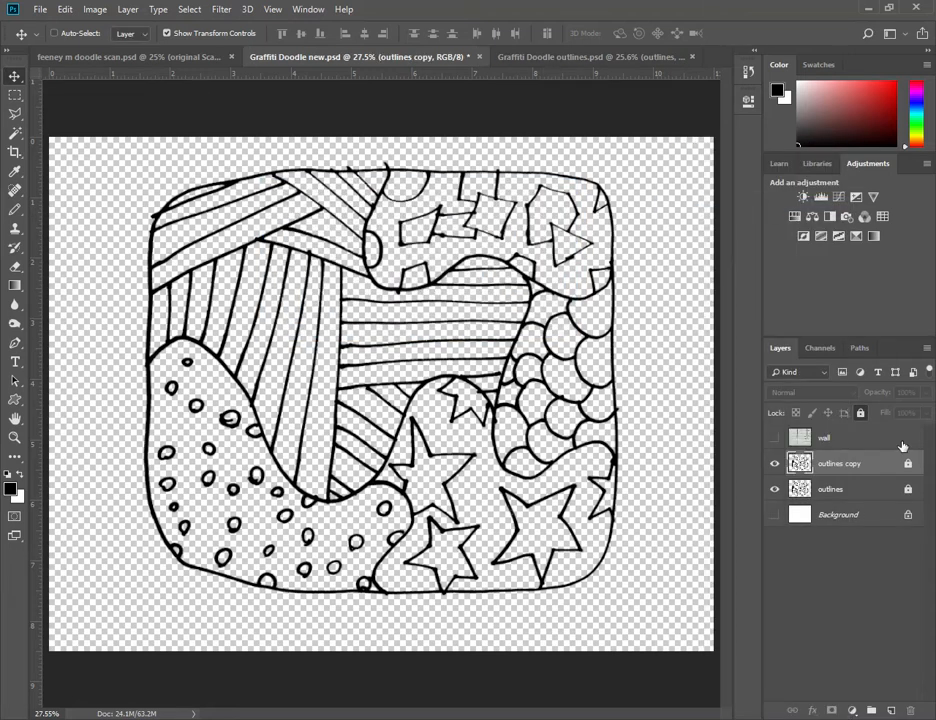
{"action": "left_click", "coordinate": [862, 414]}
{"action": "left_click", "coordinate": [776, 490]}
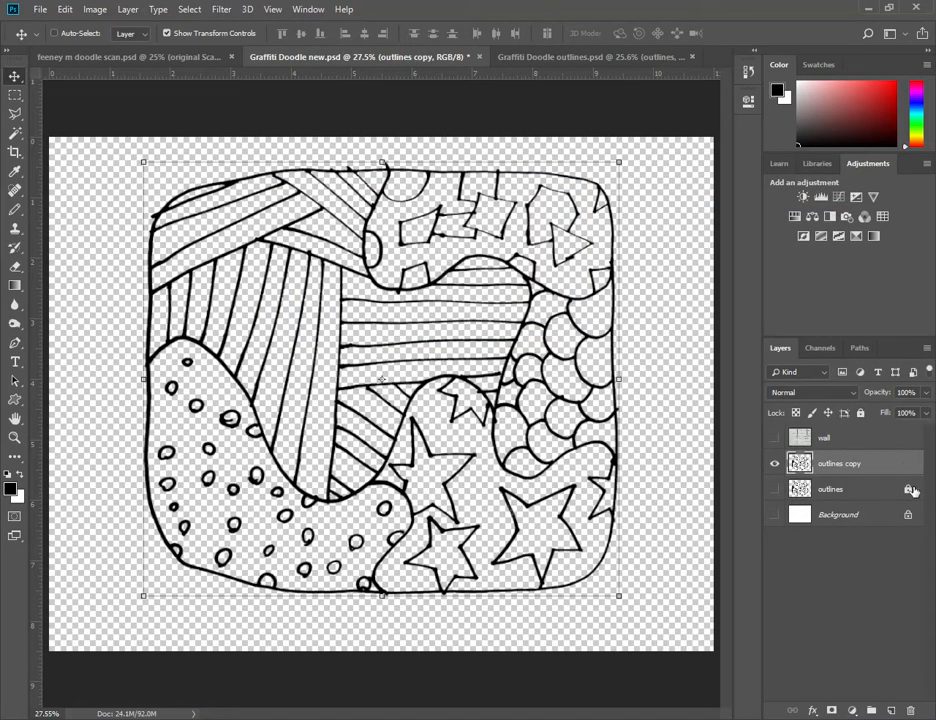
{"action": "left_click_drag", "start_coordinate": [888, 471], "coordinate": [866, 499]}
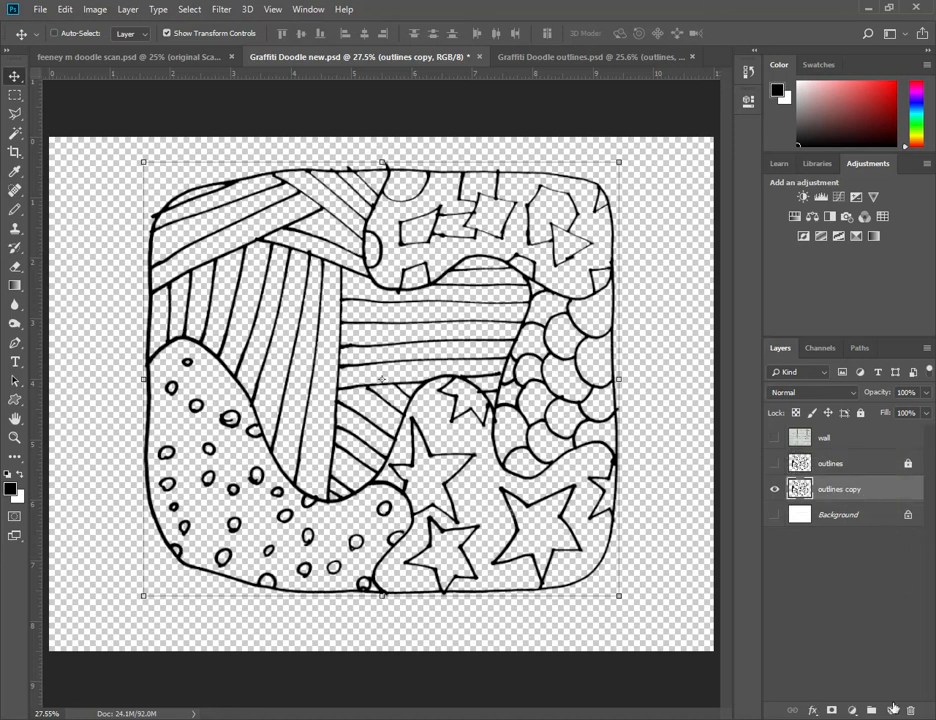
- Create a layer group named Originals and move the outlines copy layer into it
{"action": "left_click", "coordinate": [870, 709]}
{"action": "double_click", "coordinate": [821, 493]}
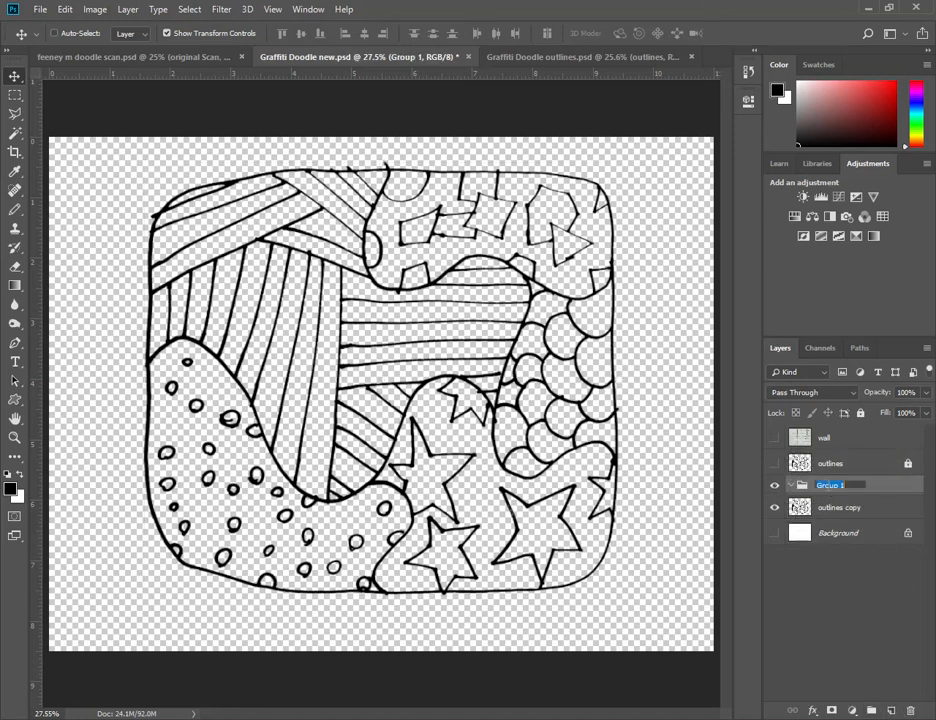
{"action": "type", "text": "Originals"}
{"action": "key", "text": "Return"}
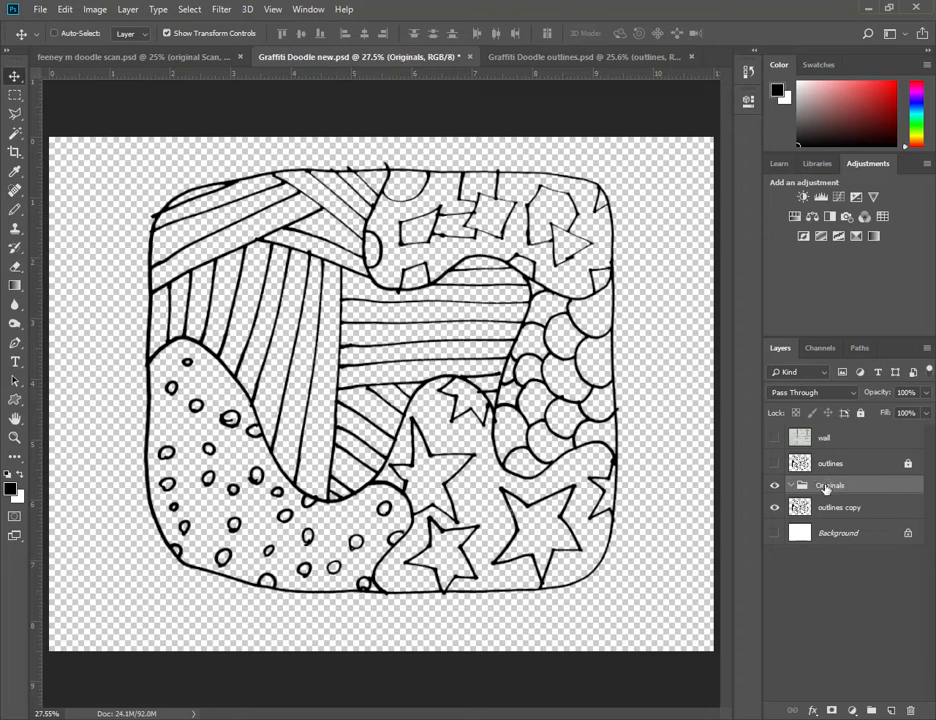
{"action": "left_click_drag", "start_coordinate": [821, 514], "coordinate": [800, 487]}
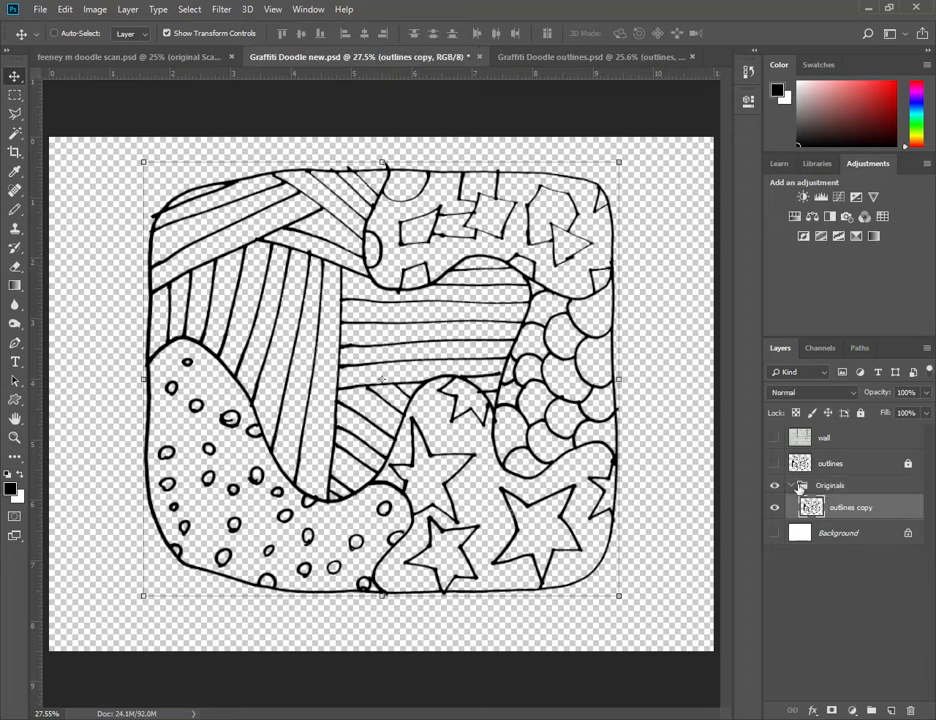
- Collapse and hide the Originals group, and make the locked outlines layer visible and active
{"action": "left_click", "coordinate": [791, 485]}
{"action": "left_click", "coordinate": [774, 485]}
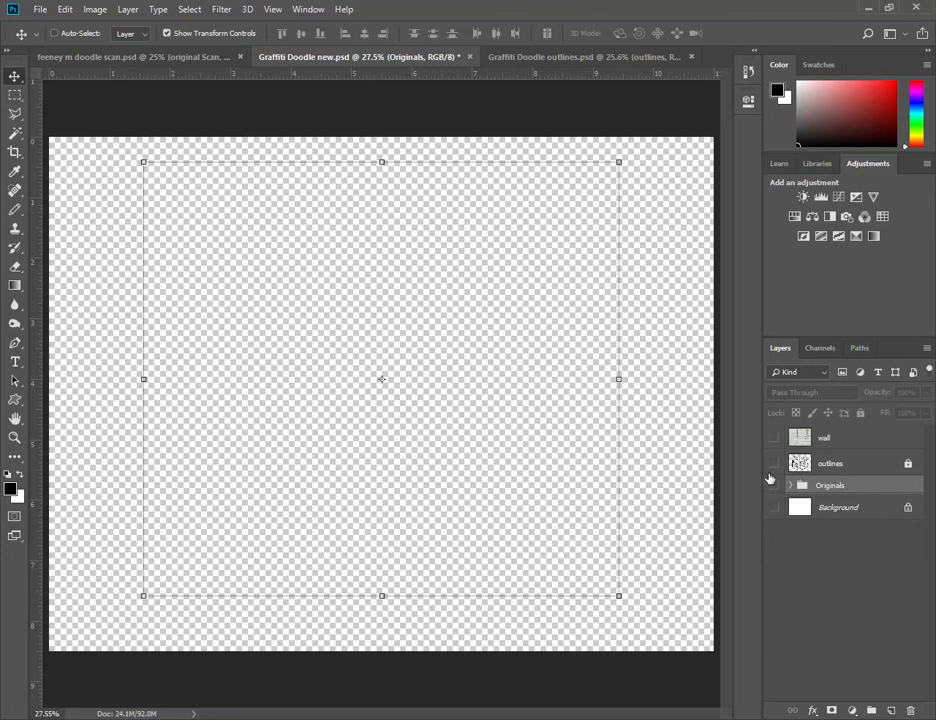
{"action": "left_click", "coordinate": [774, 463]}
{"action": "left_click", "coordinate": [862, 465]}
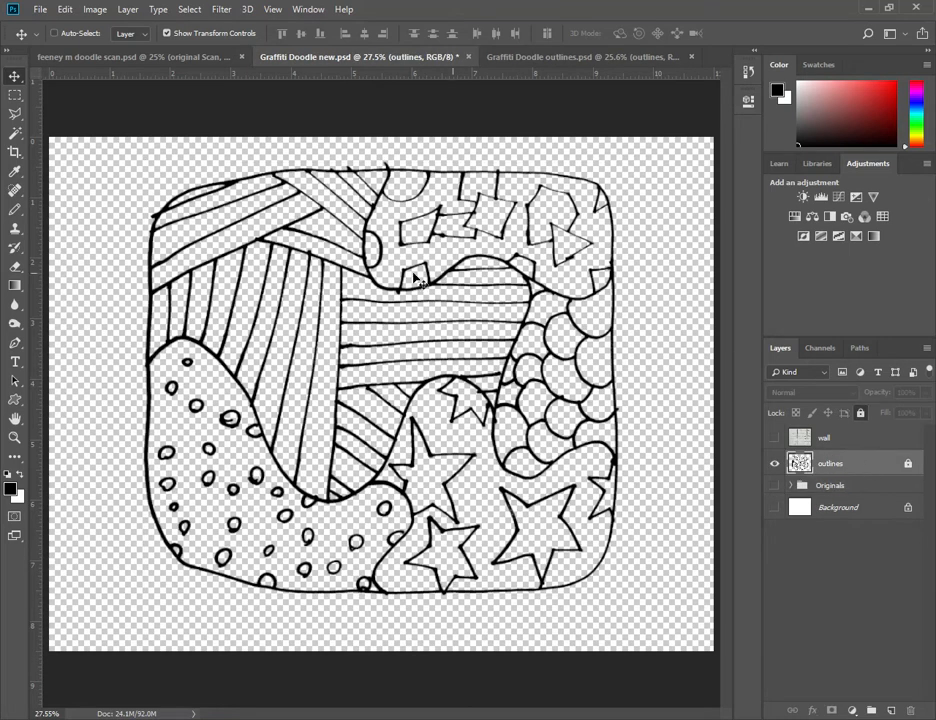
- Duplicate the outlines layer again as an unlocked working copy for erasing and hide the locked original
{"action": "left_click", "coordinate": [14, 438]}
{"action": "left_click", "coordinate": [437, 203]}
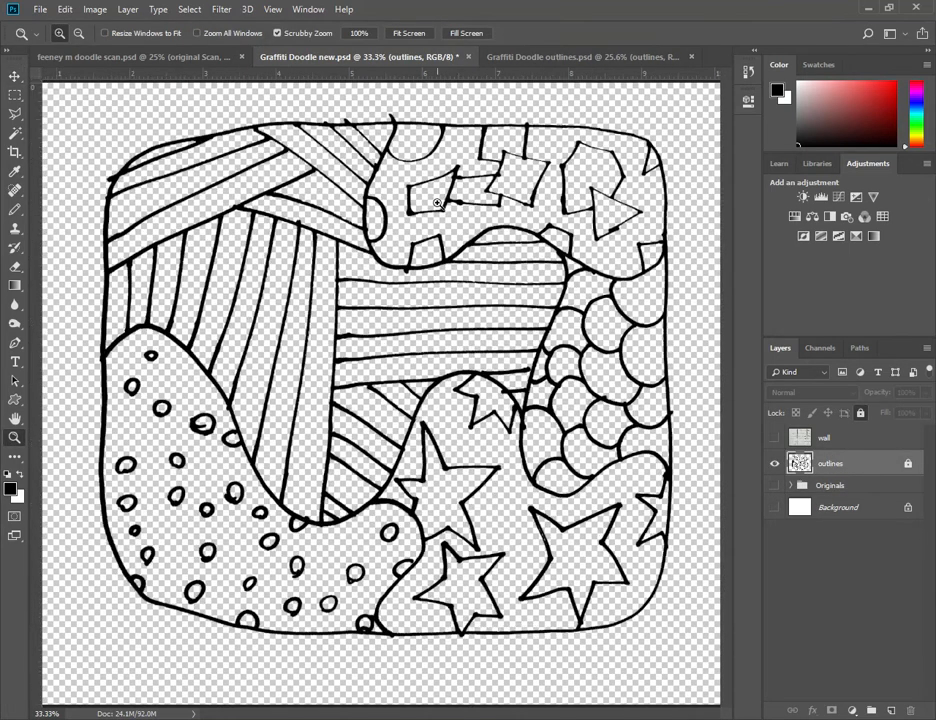
{"action": "left_click", "coordinate": [437, 203]}
{"action": "scroll", "coordinate": [381, 212], "scroll_direction": "up", "scroll_amount": 5}
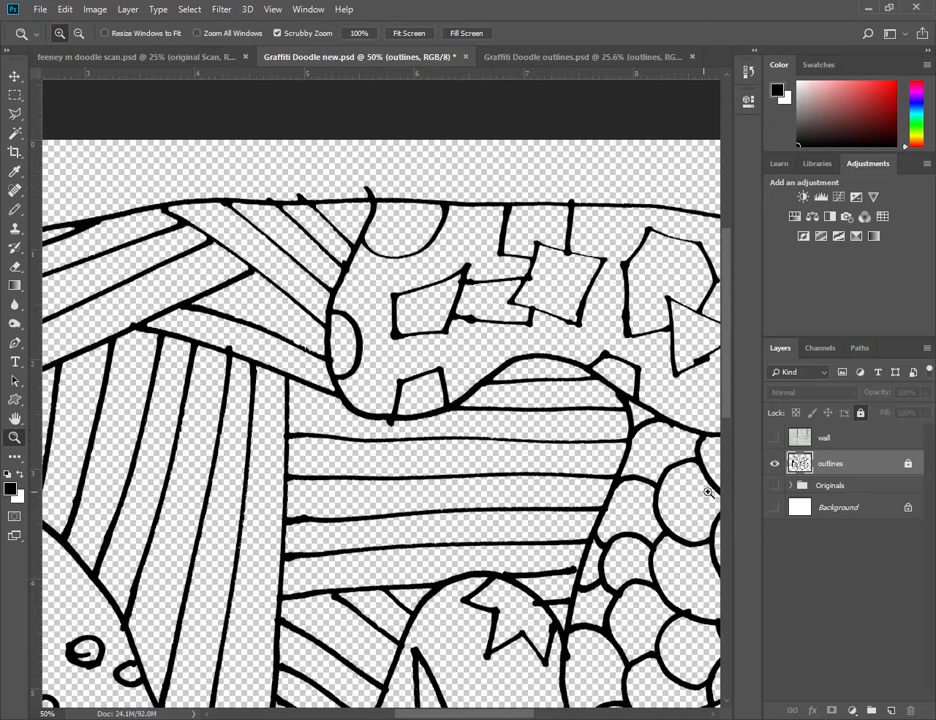
{"action": "left_click", "coordinate": [775, 464]}
{"action": "left_click", "coordinate": [775, 465]}
{"action": "key", "text": "e"}
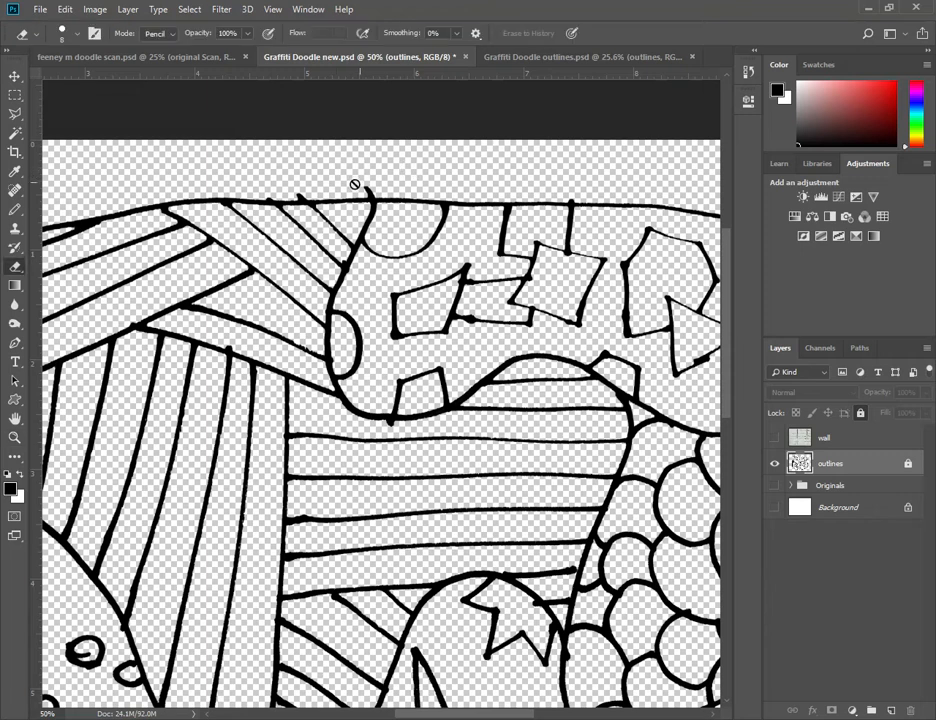
{"action": "right_click", "coordinate": [858, 466]}
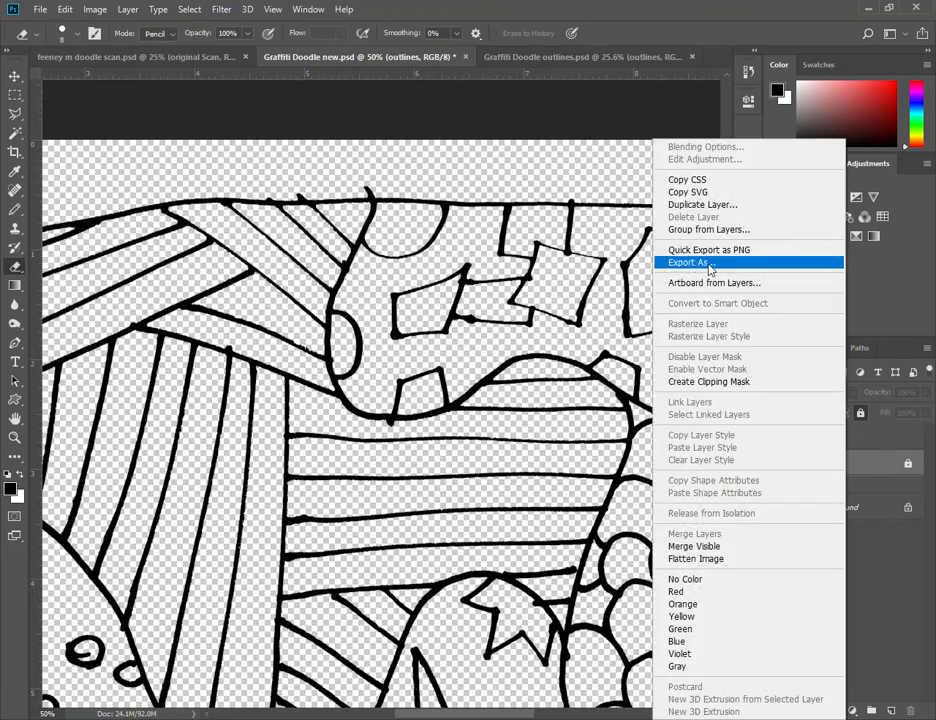
{"action": "left_click", "coordinate": [765, 204]}
{"action": "left_click", "coordinate": [544, 222]}
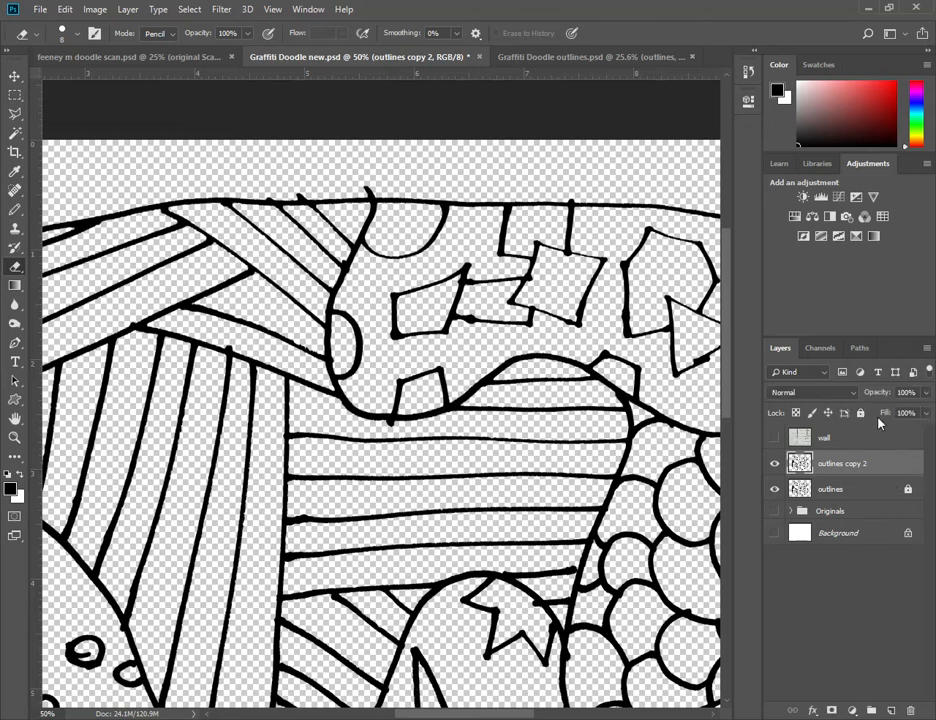
{"action": "left_click", "coordinate": [860, 413]}
{"action": "left_click", "coordinate": [775, 489]}
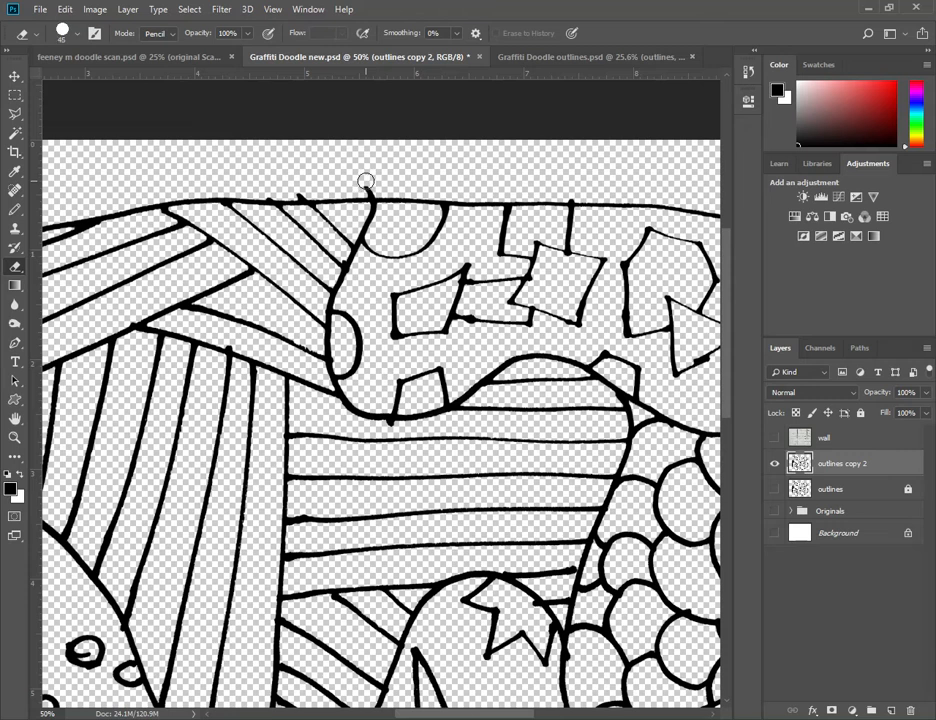
- On outlines copy 2, erase stray line ends sticking out above the doodle's upper border with a 60 px eraser
{"action": "mouse_move", "coordinate": [366, 183]}
{"action": "left_mouse_down"}
{"action": "mouse_move", "coordinate": [382, 184]}
{"action": "mouse_move", "coordinate": [355, 185]}
{"action": "left_mouse_up"}
{"action": "key", "text": "ctrl+z"}
{"action": "left_click", "coordinate": [371, 187]}
{"action": "left_click", "coordinate": [64, 9]}
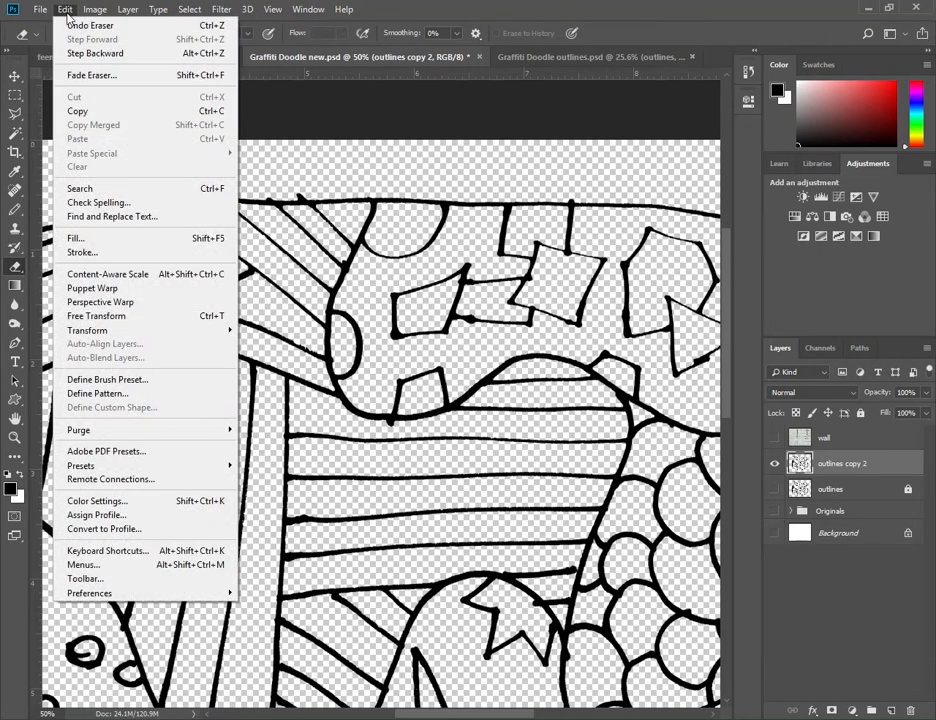
{"action": "left_click", "coordinate": [215, 53]}
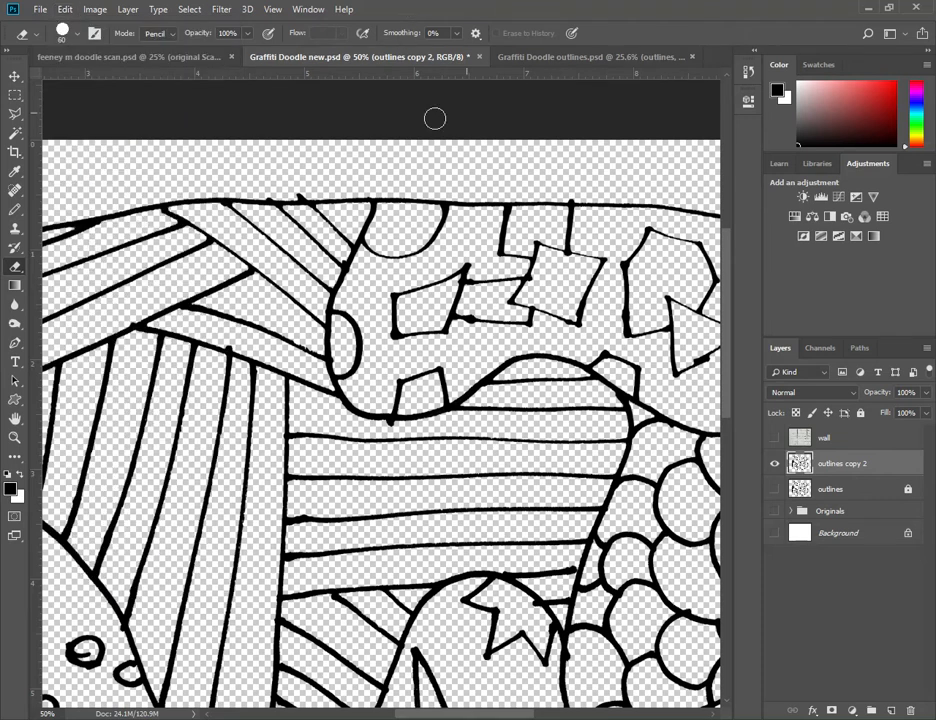
{"action": "left_click", "coordinate": [311, 197]}
- Draw a straight horizontal black line above the doodle's upper border with a 40 px pencil
{"action": "key", "text": "b"}
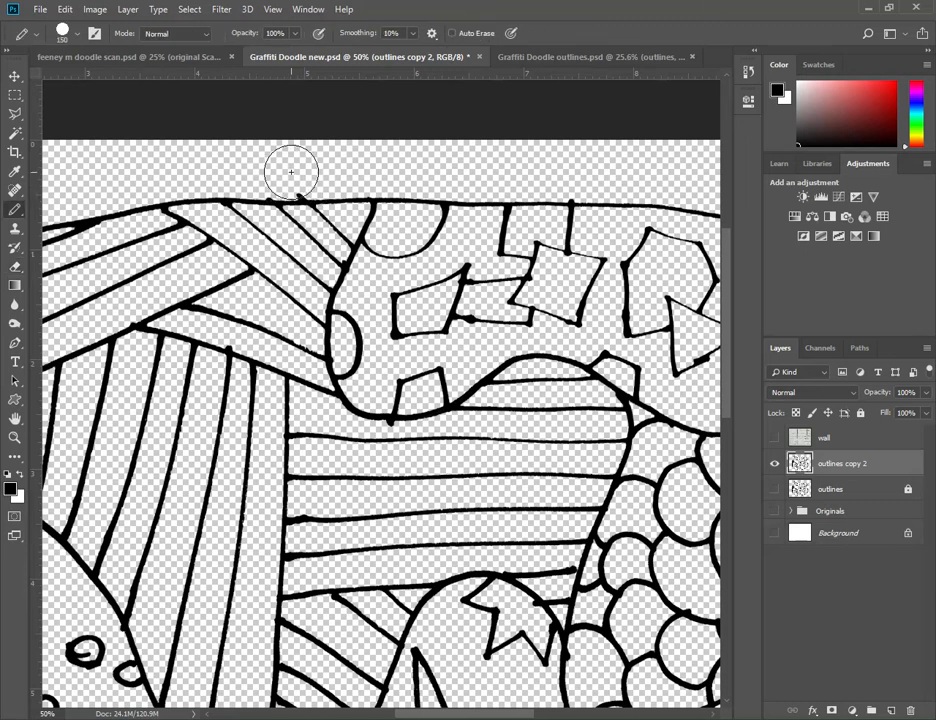
{"action": "key", "text": "bracketleft"}
{"action": "key", "text": "bracketleft"}
{"action": "key", "text": "bracketleft"}
{"action": "key", "text": "bracketleft"}
{"action": "key", "text": "bracketleft"}
{"action": "key", "text": "bracketleft"}
{"action": "key", "text": "bracketleft"}
{"action": "key", "text": "bracketleft"}
{"action": "left_click", "coordinate": [290, 171]}
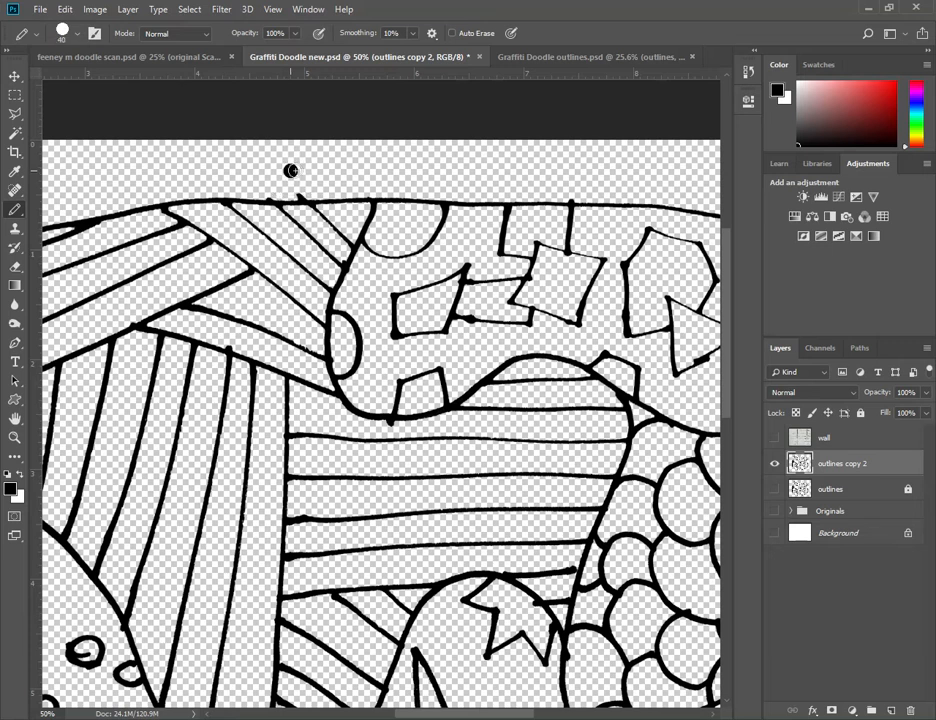
{"action": "left_click", "coordinate": [563, 170], "text": "shift"}
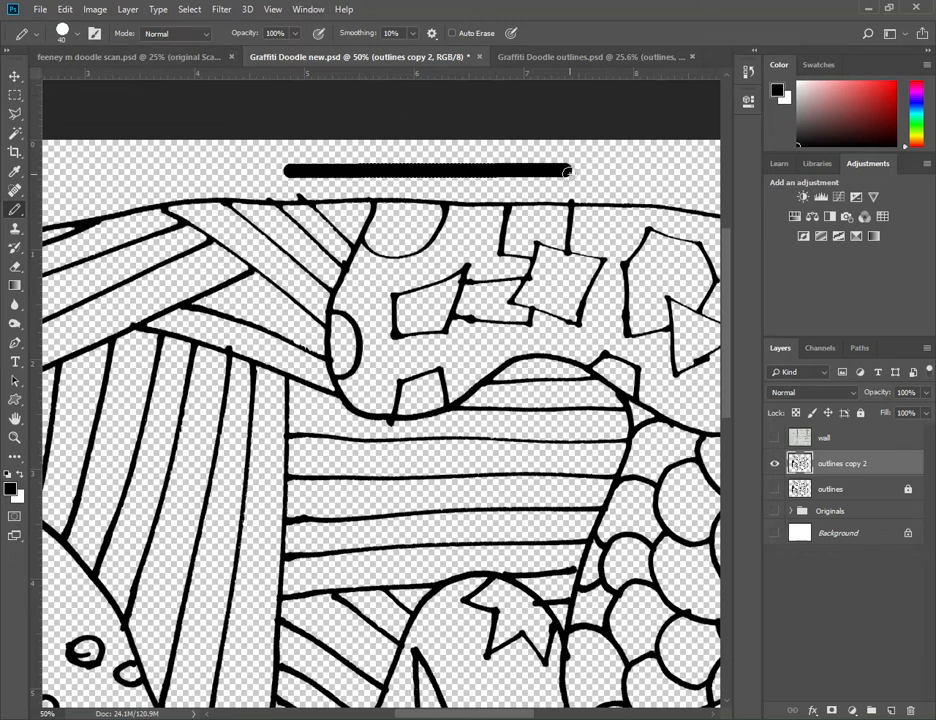
- Erase the thick straight line and the remaining stray line end above the doodle's upper border
{"action": "key", "text": "e"}
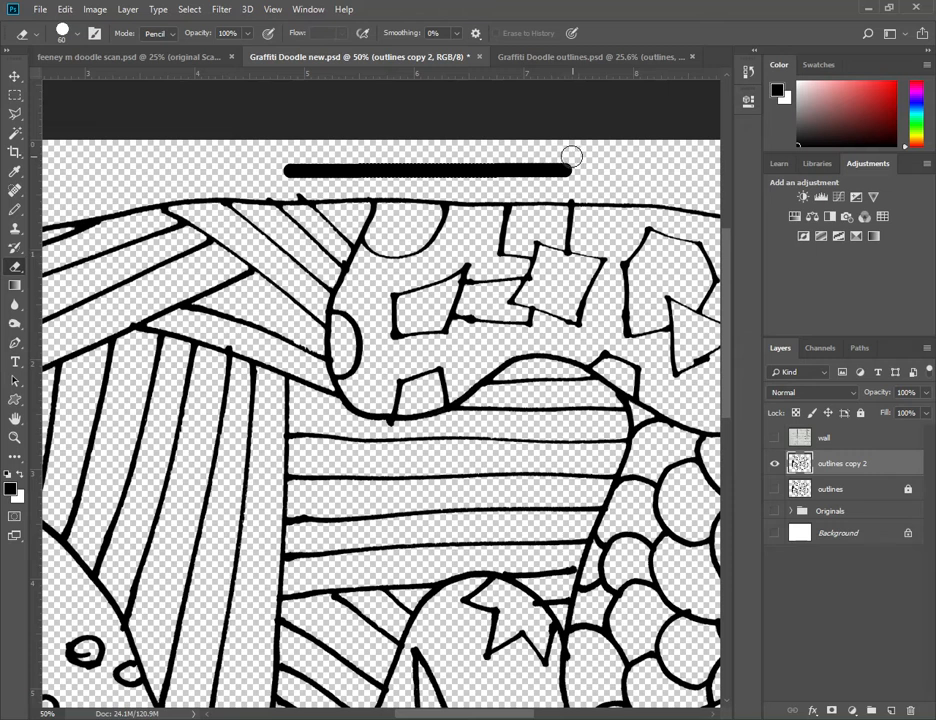
{"action": "left_click_drag", "start_coordinate": [568, 160], "coordinate": [314, 161]}
{"action": "mouse_move", "coordinate": [288, 147]}
{"action": "left_mouse_down"}
{"action": "mouse_move", "coordinate": [282, 166]}
{"action": "mouse_move", "coordinate": [508, 166]}
{"action": "mouse_move", "coordinate": [522, 174]}
{"action": "left_mouse_up"}
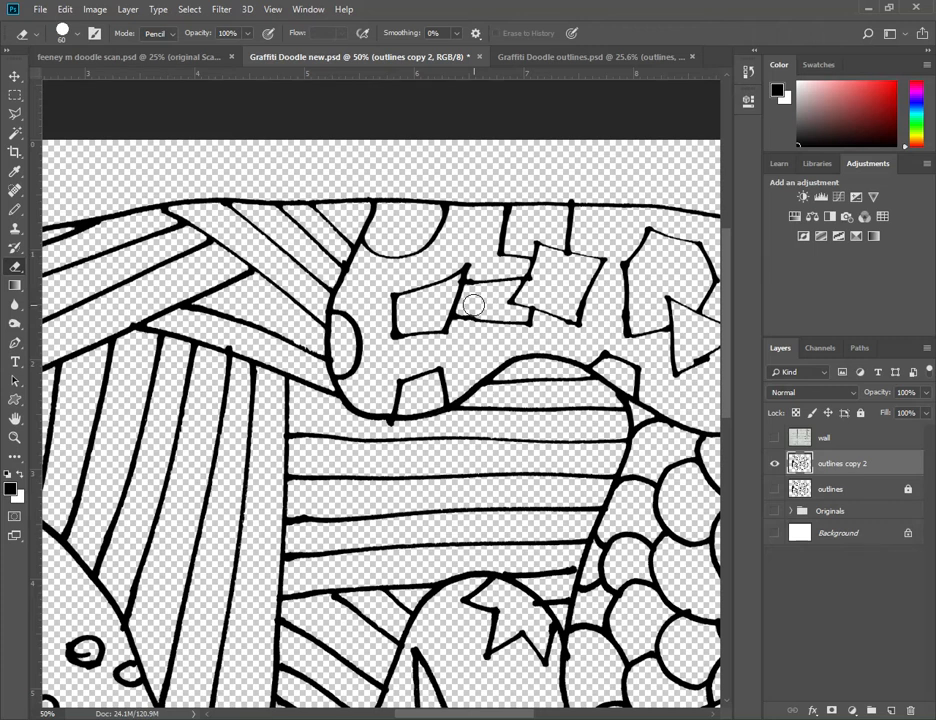
- Erase excess ink from the small circles in the dotted section with a 20 px eraser
{"action": "scroll", "coordinate": [430, 472], "scroll_direction": "down", "scroll_amount": 10}
{"action": "scroll", "coordinate": [234, 437], "scroll_direction": "left", "scroll_amount": 3}
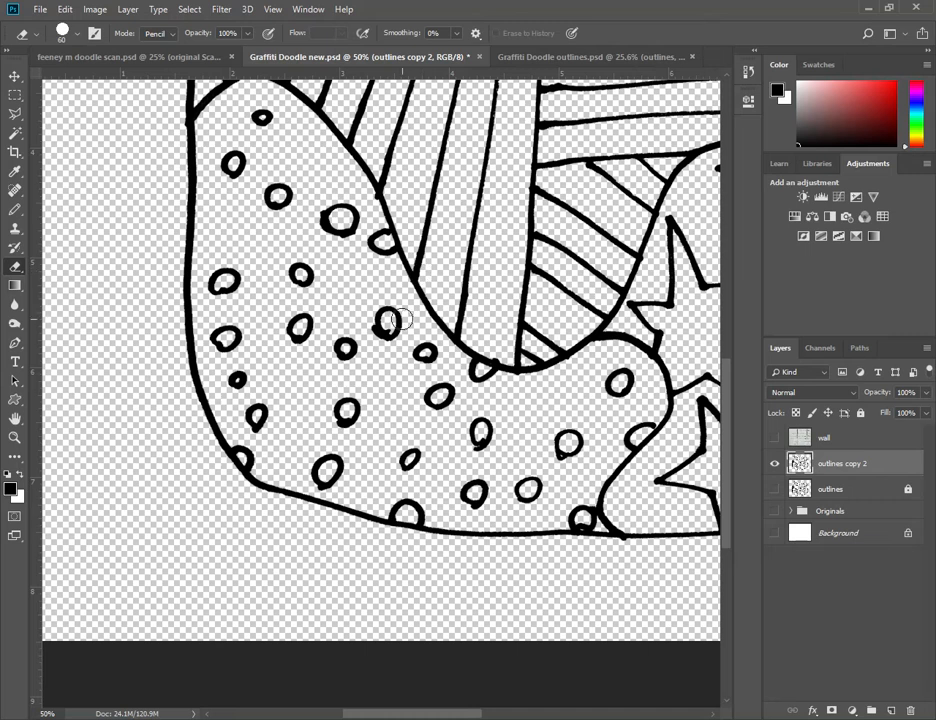
{"action": "key", "text": "bracketleft"}
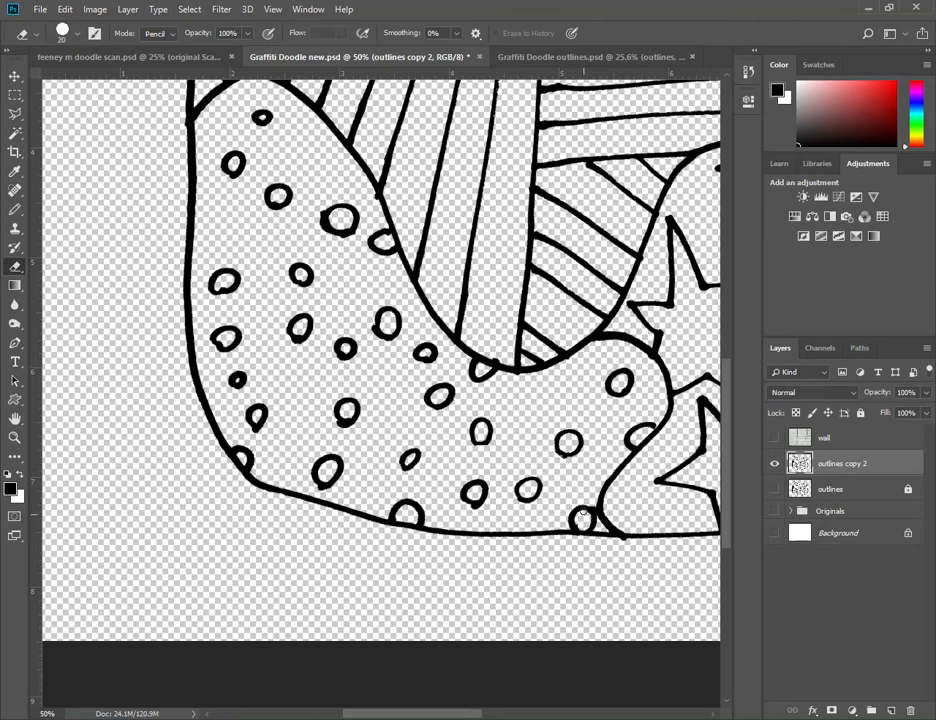
- Examine the star, scale, circle and stripe sections for outlines that still need erasing or pencil repair
{"action": "left_click_drag", "start_coordinate": [587, 387], "coordinate": [347, 478]}
{"action": "left_click_drag", "start_coordinate": [494, 437], "coordinate": [167, 533]}
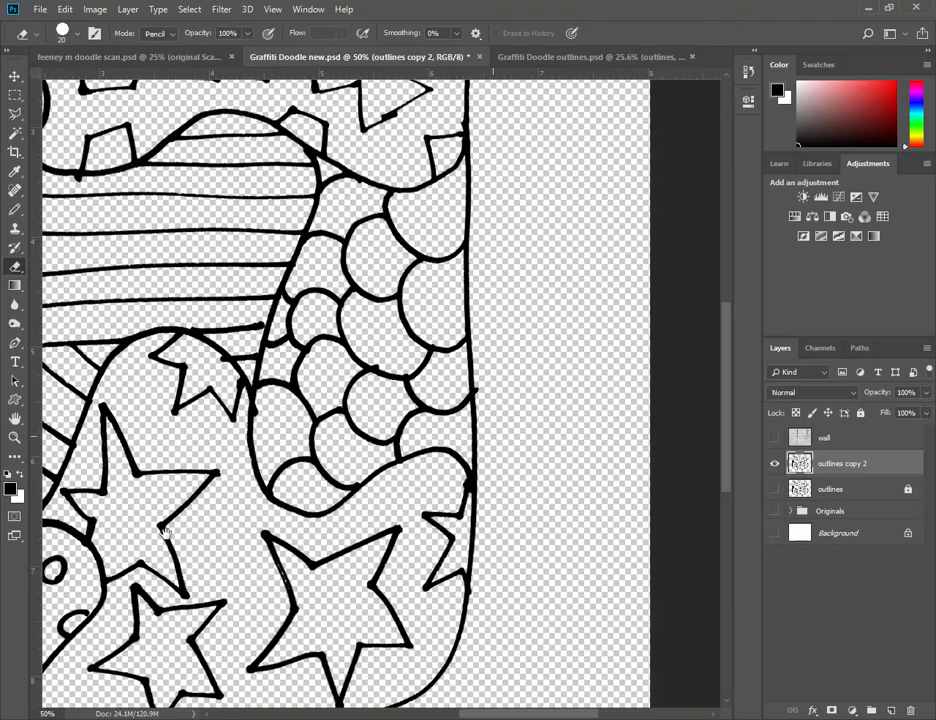
{"action": "left_click_drag", "start_coordinate": [316, 353], "coordinate": [421, 501]}
{"action": "left_click_drag", "start_coordinate": [250, 438], "coordinate": [481, 425]}
{"action": "mouse_move", "coordinate": [309, 464]}
{"action": "left_mouse_down"}
{"action": "mouse_move", "coordinate": [367, 421]}
{"action": "mouse_move", "coordinate": [441, 409]}
{"action": "left_mouse_up"}
{"action": "mouse_move", "coordinate": [250, 337]}
{"action": "left_mouse_down"}
{"action": "mouse_move", "coordinate": [376, 352]}
{"action": "mouse_move", "coordinate": [324, 233]}
{"action": "mouse_move", "coordinate": [326, 211]}
{"action": "left_mouse_up"}
{"action": "left_click_drag", "start_coordinate": [472, 375], "coordinate": [453, 349]}
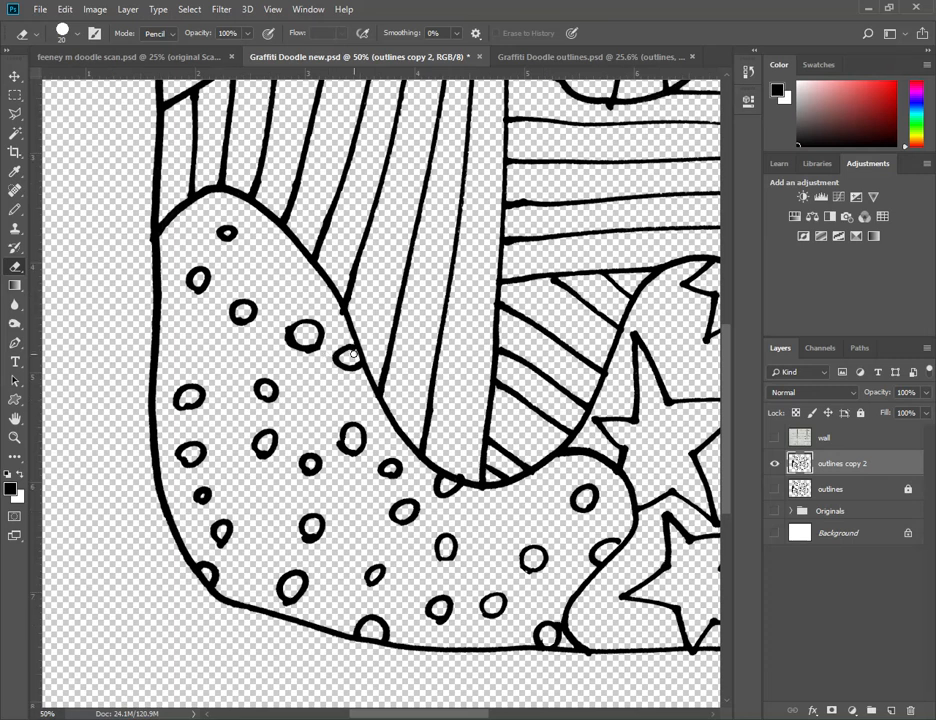
{"action": "key", "text": "b"}
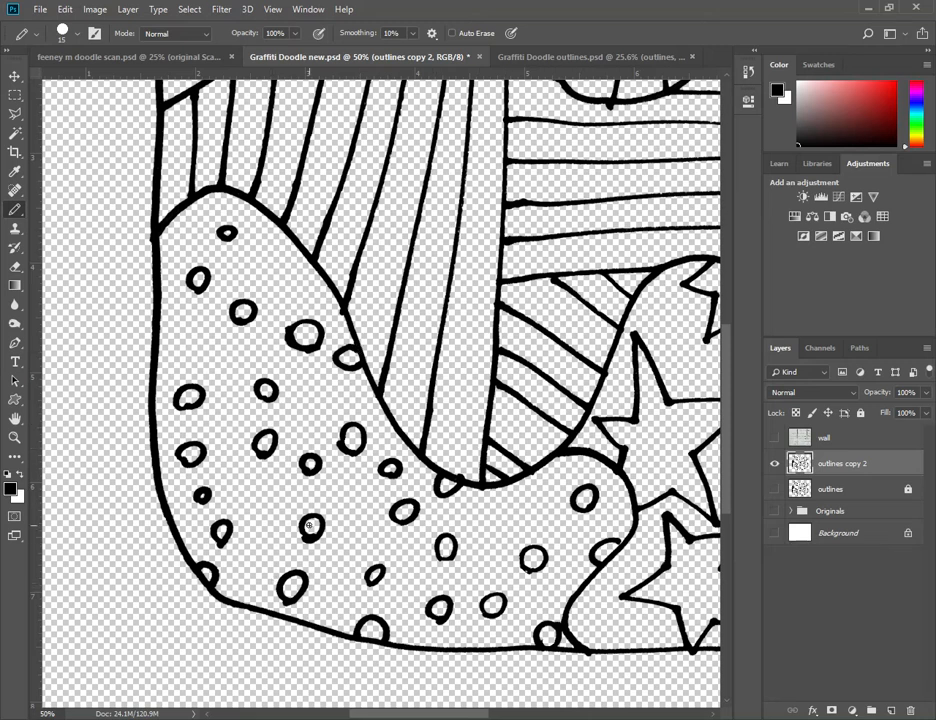
{"action": "left_click_drag", "start_coordinate": [579, 385], "coordinate": [393, 400]}
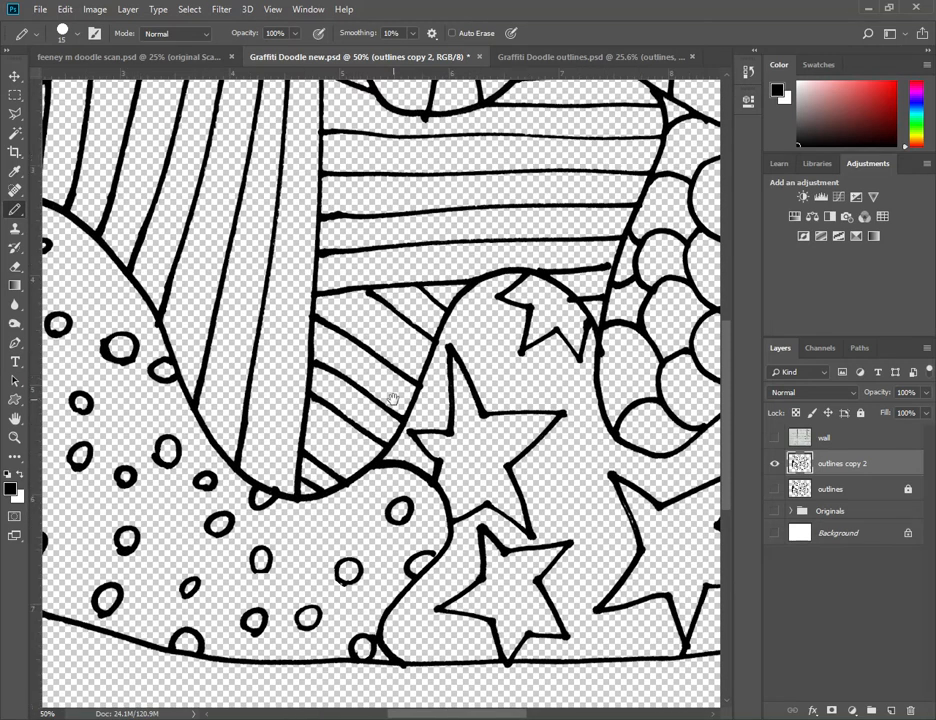
{"action": "key", "text": "ctrl+minus"}
{"action": "key", "text": "ctrl+minus"}
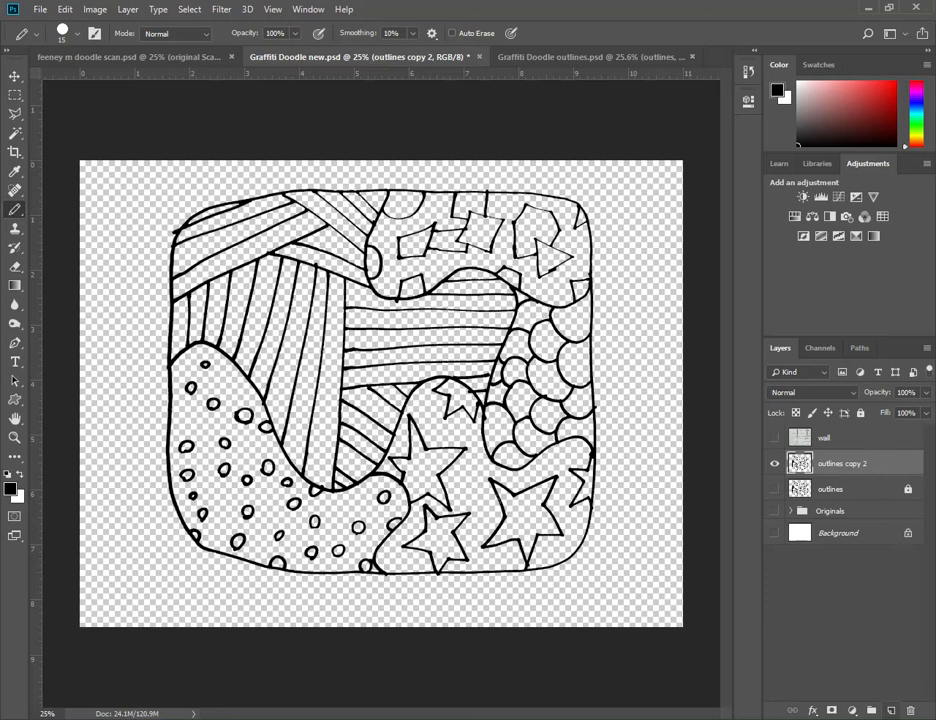
- Create a new layer named color directly below the outlines copy 2 layer
{"action": "left_click", "coordinate": [890, 710]}
{"action": "left_click_drag", "start_coordinate": [865, 474], "coordinate": [834, 502]}
{"action": "double_click", "coordinate": [830, 489]}
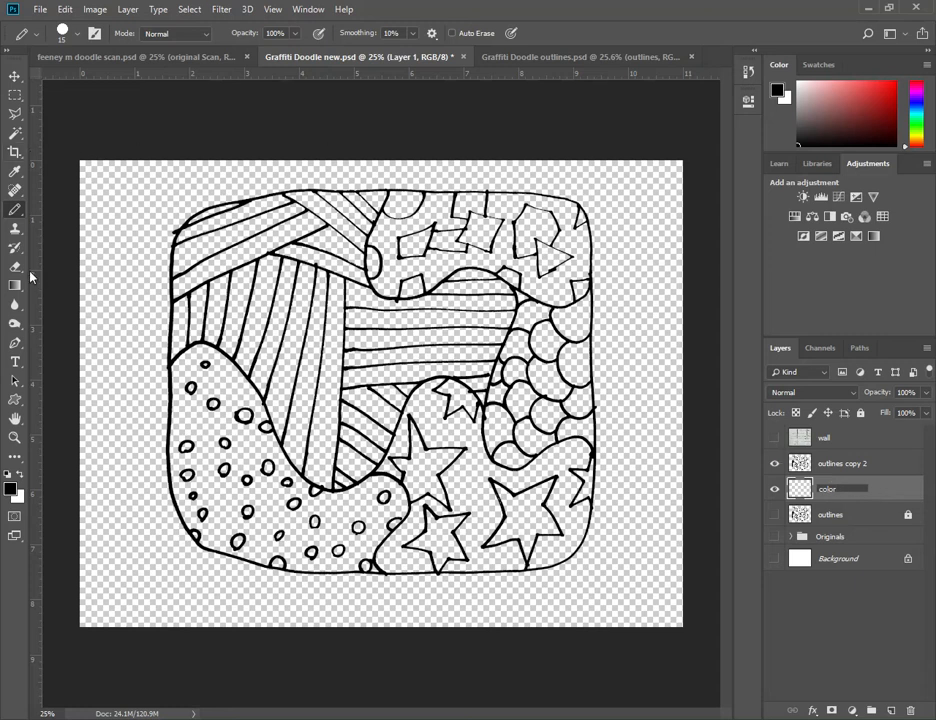
- Paint pure red over the overlapping rectangles in the doodle's geometric section on the color layer with a 90 px brush
{"action": "right_click", "coordinate": [12, 213]}
{"action": "left_click", "coordinate": [55, 210]}
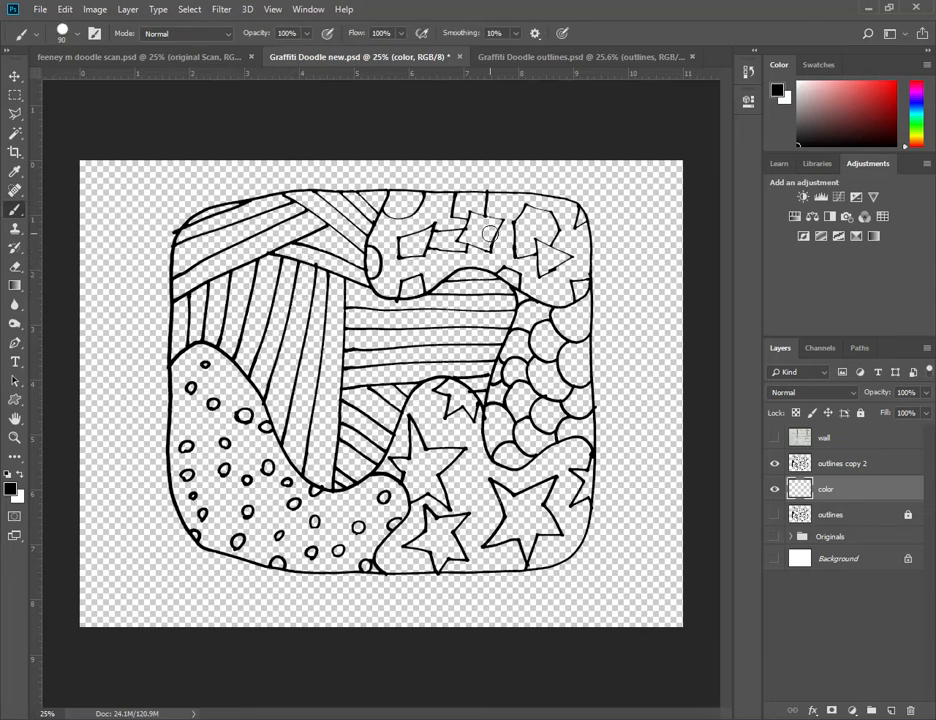
{"action": "left_click", "coordinate": [895, 83]}
{"action": "mouse_move", "coordinate": [420, 238]}
{"action": "left_mouse_down"}
{"action": "mouse_move", "coordinate": [404, 246]}
{"action": "mouse_move", "coordinate": [490, 236]}
{"action": "left_mouse_up"}
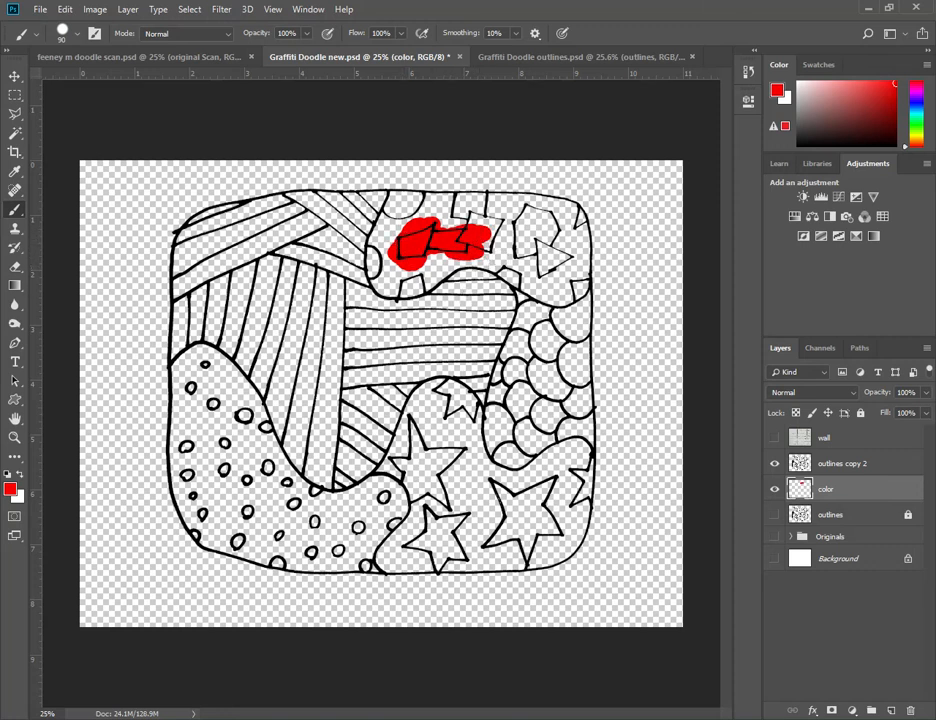
- Select the space around the shapes in the geometric section from outlines copy 2, and delete the stray red there on the color layer
{"action": "left_click", "coordinate": [862, 467]}
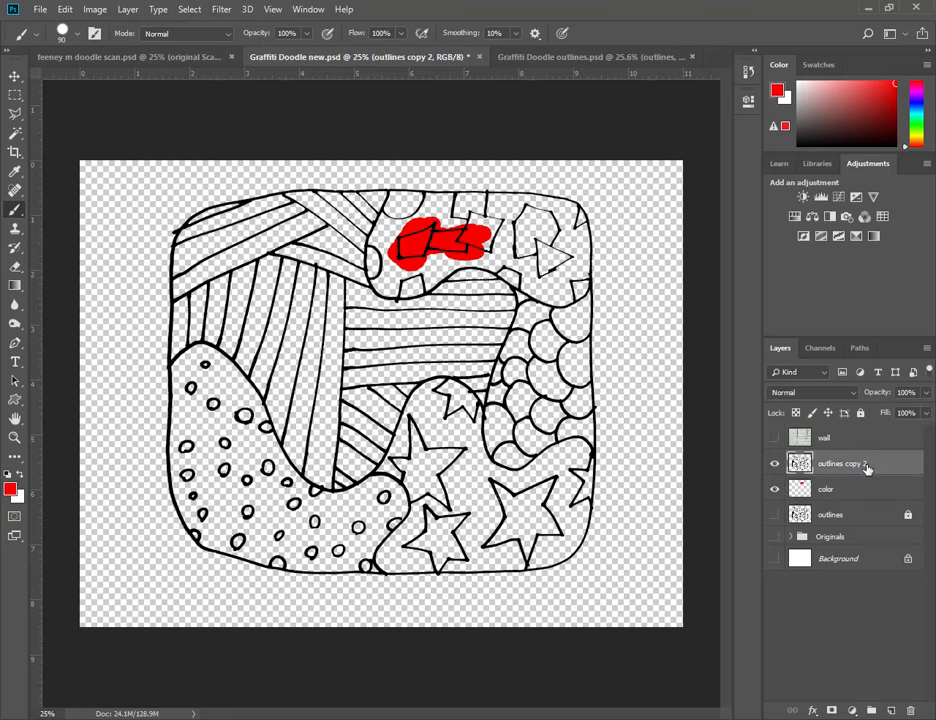
{"action": "key", "text": "w"}
{"action": "left_click", "coordinate": [432, 208]}
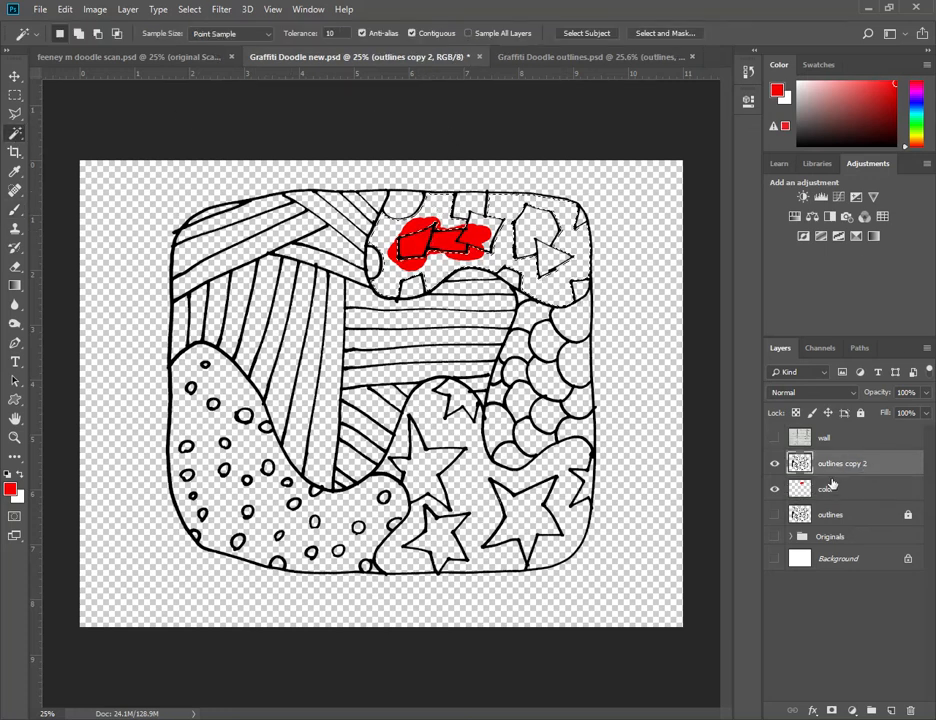
{"action": "left_click", "coordinate": [836, 487]}
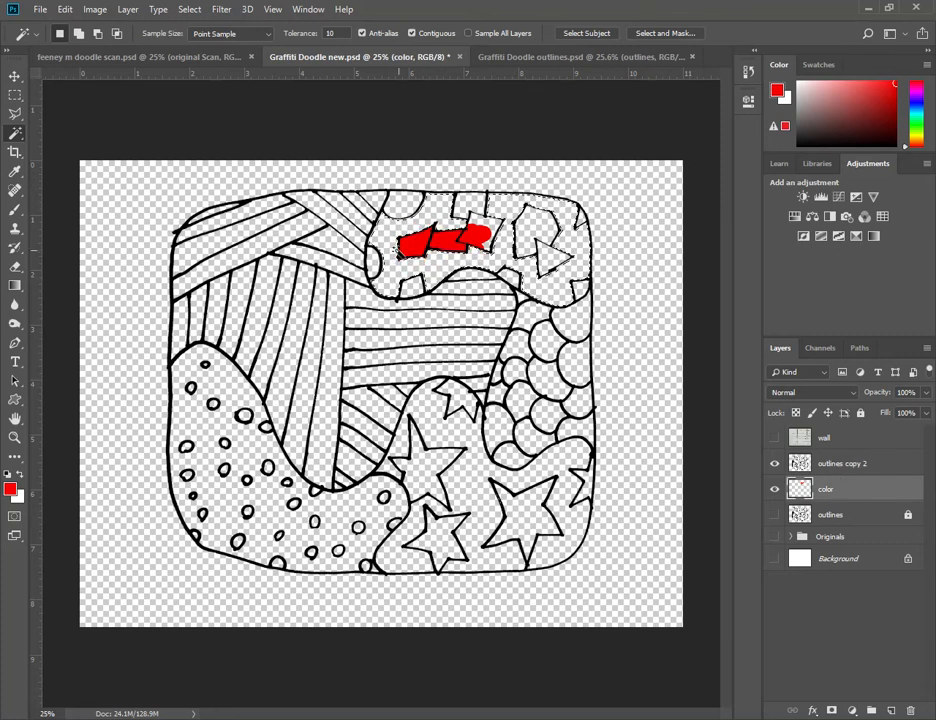
{"action": "key", "text": "ctrl+plus"}
{"action": "key", "text": "ctrl+plus"}
{"action": "key", "text": "ctrl+plus"}
{"action": "left_click_drag", "start_coordinate": [533, 165], "coordinate": [405, 543]}
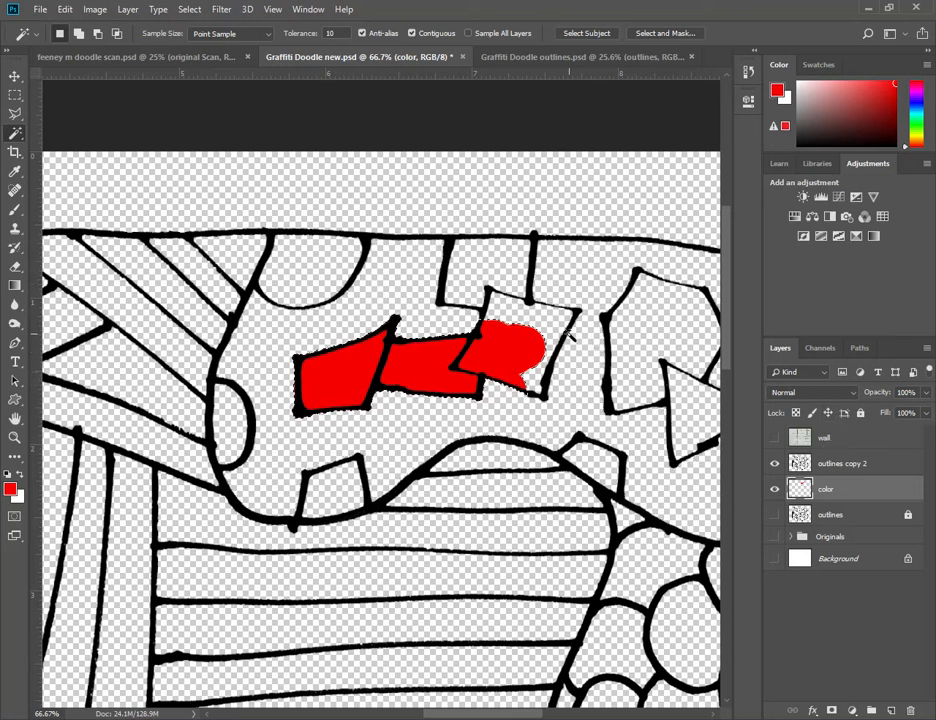
- Select the background around the geometric shapes on the outlines copy 2 layer with the Magic Wand and invert the selection
{"action": "left_click", "coordinate": [905, 463]}
{"action": "left_click", "coordinate": [420, 318]}
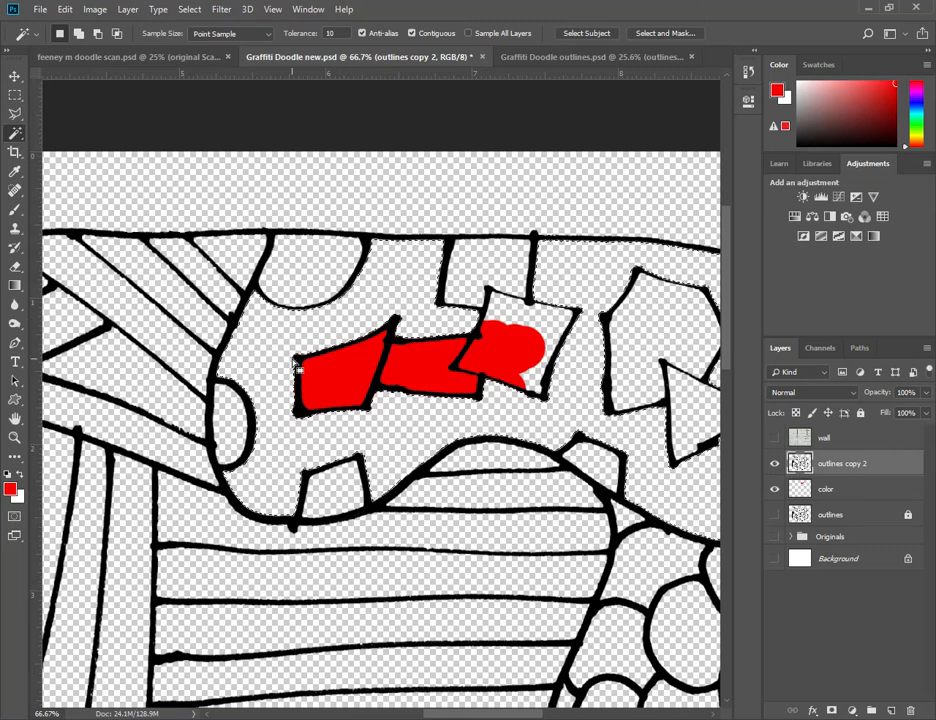
{"action": "left_click", "coordinate": [298, 369]}
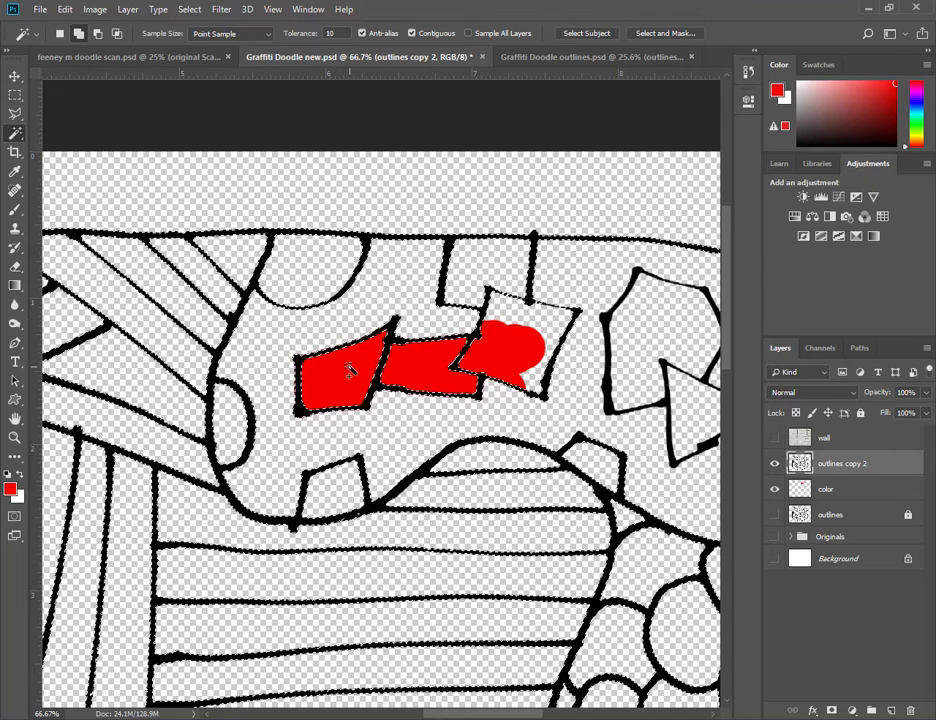
{"action": "key", "text": "ctrl+d"}
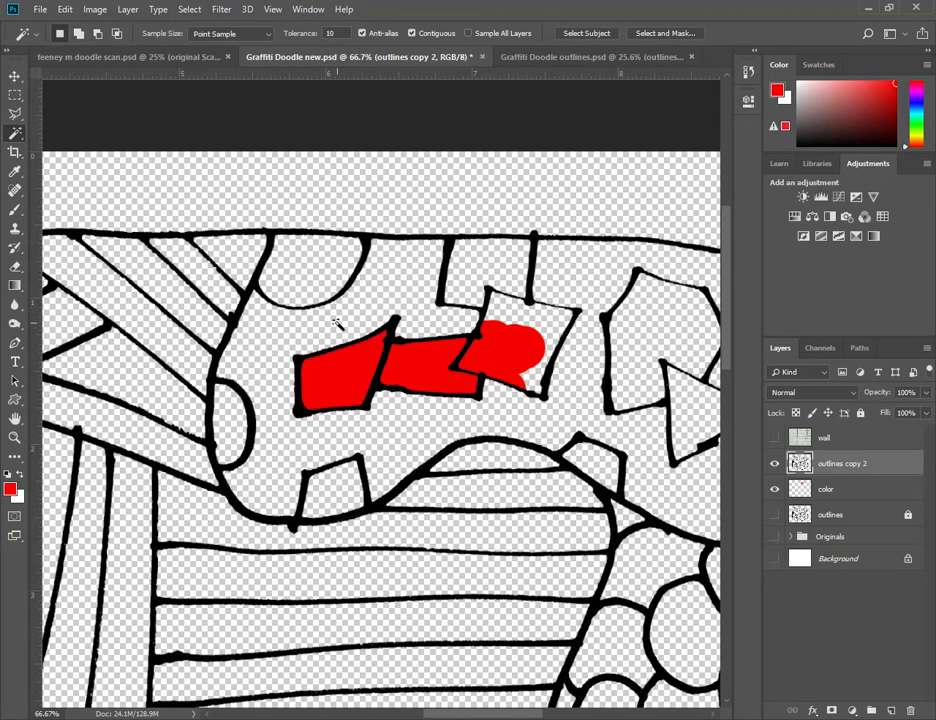
{"action": "left_click", "coordinate": [187, 10]}
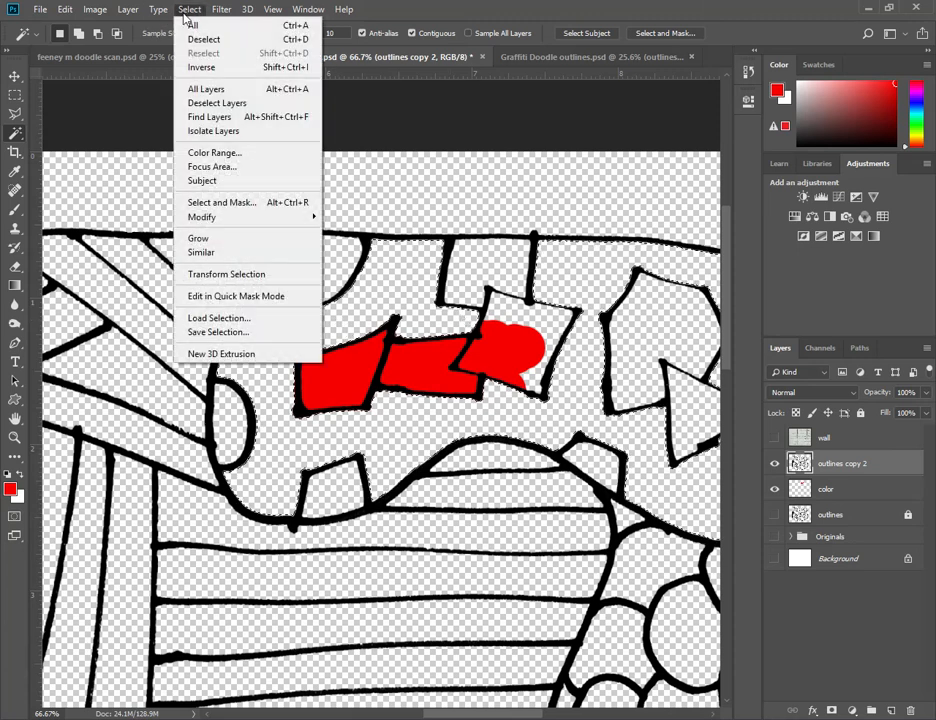
{"action": "left_click", "coordinate": [201, 67]}
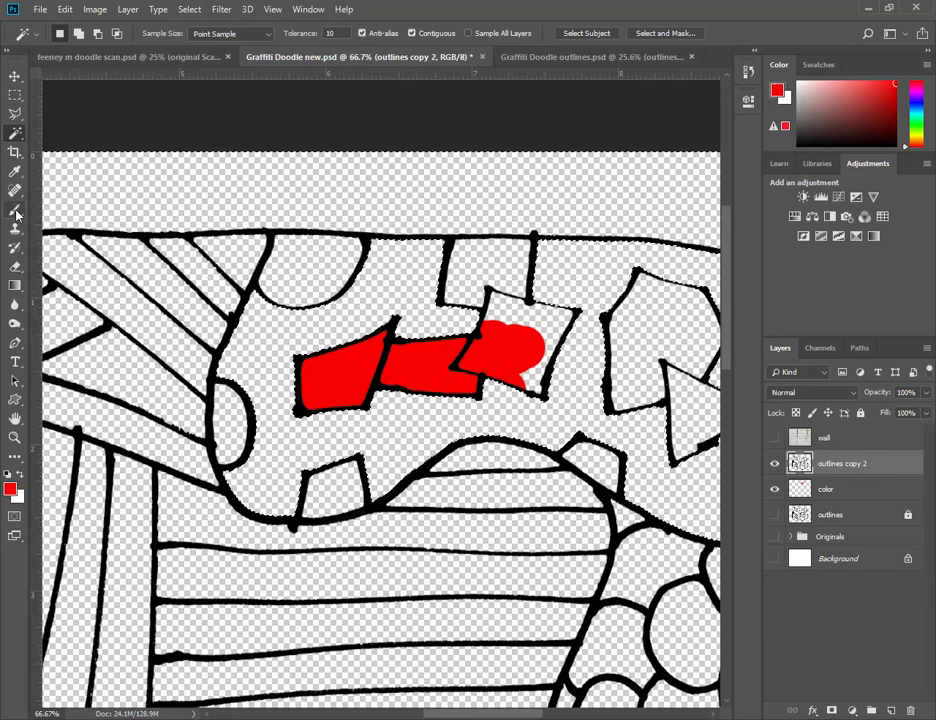
- Switch to the Brush tool and fully lock the outlines copy 2 layer
{"action": "left_click", "coordinate": [15, 210]}
{"action": "left_click", "coordinate": [905, 485]}
{"action": "left_click", "coordinate": [898, 466]}
{"action": "left_click", "coordinate": [860, 413]}
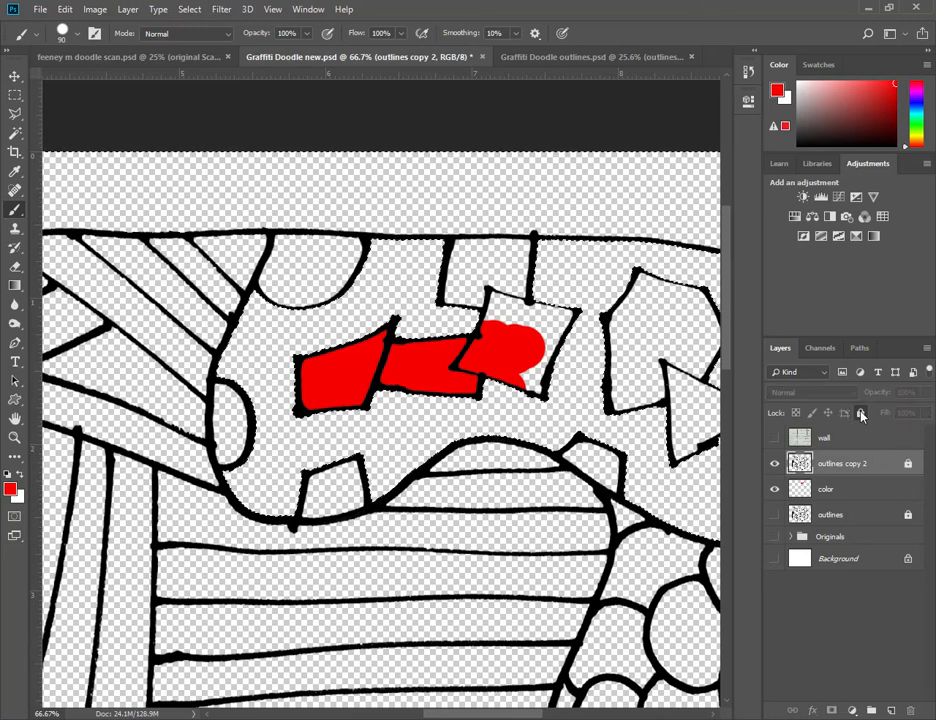
- Paint the tilted square and the adjoining rectangle at the doodle's upper edge red on the color layer
{"action": "left_click", "coordinate": [869, 492]}
{"action": "left_click_drag", "start_coordinate": [549, 333], "coordinate": [543, 374]}
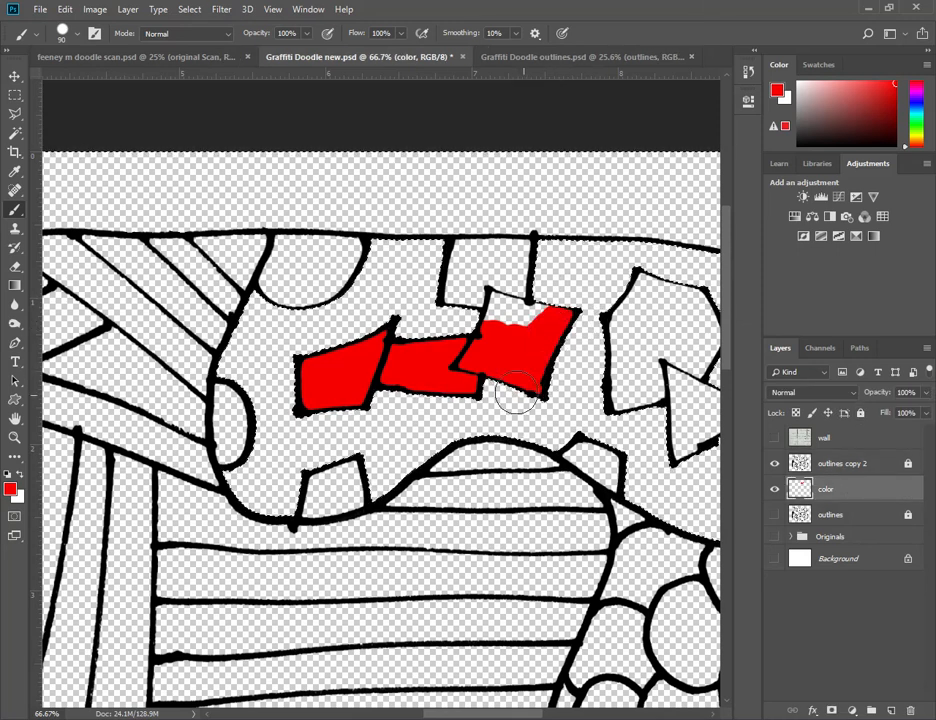
{"action": "mouse_move", "coordinate": [460, 323]}
{"action": "left_mouse_down"}
{"action": "mouse_move", "coordinate": [535, 290]}
{"action": "mouse_move", "coordinate": [557, 263]}
{"action": "mouse_move", "coordinate": [514, 233]}
{"action": "mouse_move", "coordinate": [548, 215]}
{"action": "left_mouse_up"}
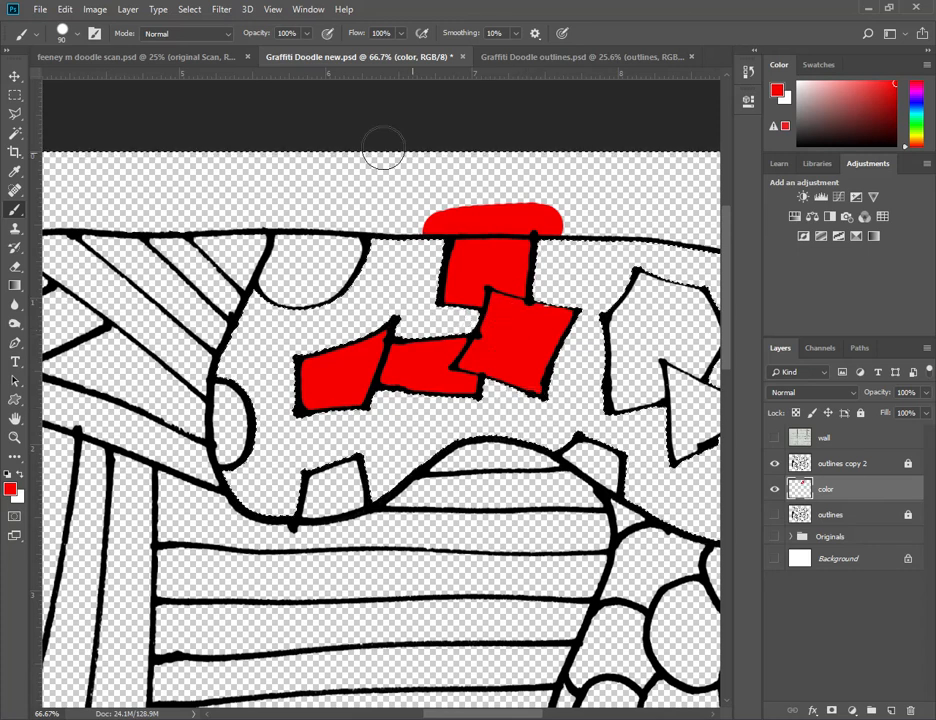
- Paint the two partial circles and the small four-sided shape on the geometric section's lower border red
{"action": "mouse_move", "coordinate": [311, 312]}
{"action": "left_mouse_down"}
{"action": "mouse_move", "coordinate": [240, 280]}
{"action": "mouse_move", "coordinate": [275, 220]}
{"action": "mouse_move", "coordinate": [327, 296]}
{"action": "left_mouse_up"}
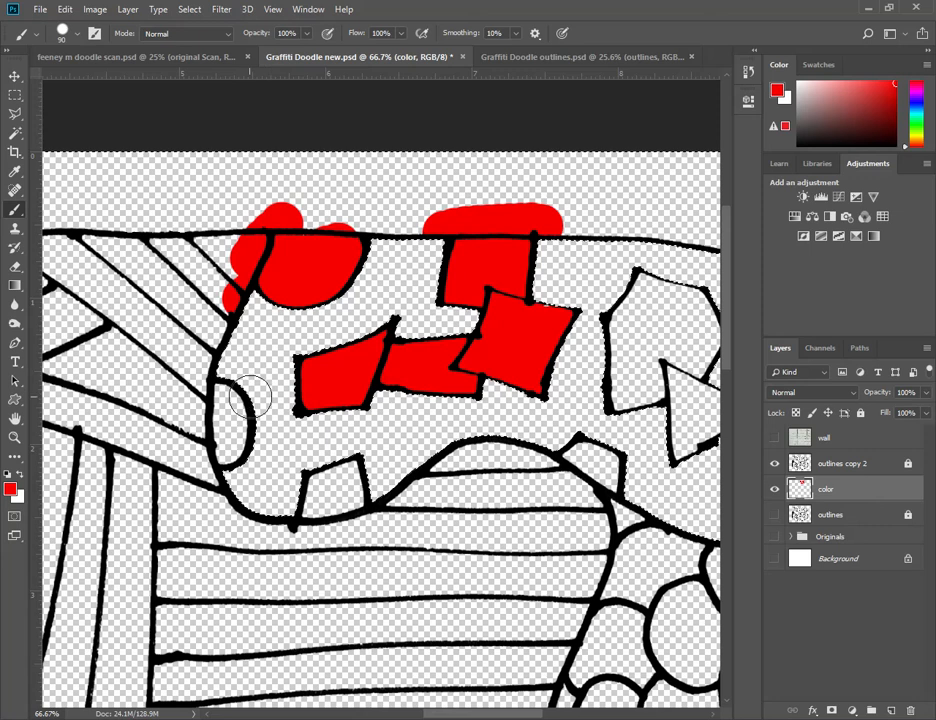
{"action": "mouse_move", "coordinate": [258, 403]}
{"action": "left_mouse_down"}
{"action": "mouse_move", "coordinate": [232, 430]}
{"action": "mouse_move", "coordinate": [255, 452]}
{"action": "left_mouse_up"}
{"action": "left_click_drag", "start_coordinate": [233, 395], "coordinate": [236, 406]}
{"action": "mouse_move", "coordinate": [325, 482]}
{"action": "left_mouse_down"}
{"action": "mouse_move", "coordinate": [378, 483]}
{"action": "mouse_move", "coordinate": [337, 490]}
{"action": "mouse_move", "coordinate": [308, 516]}
{"action": "left_mouse_up"}
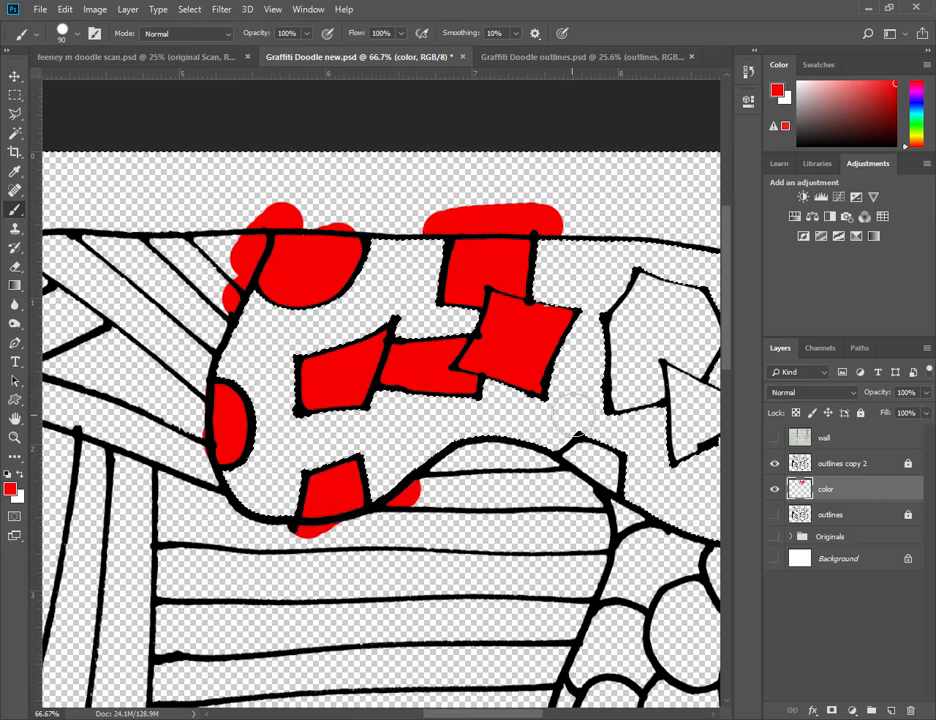